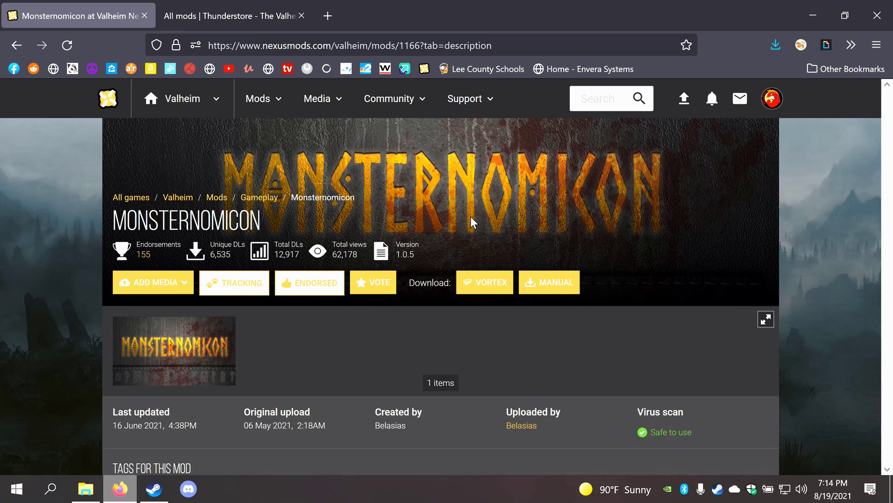
Step: Expand Monsternomicon's Nexus requirements: Custom Raids, MonsterLabZ, RRR Monsters, RRR NPCs and Spawn That
scroll(470, 217, "down", 3)
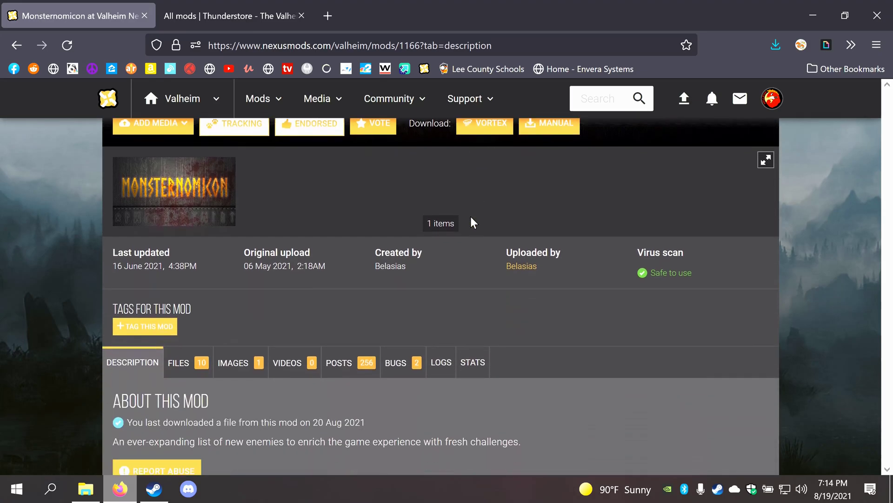
scroll(470, 216, "down", 3)
scroll(470, 216, "down", 2)
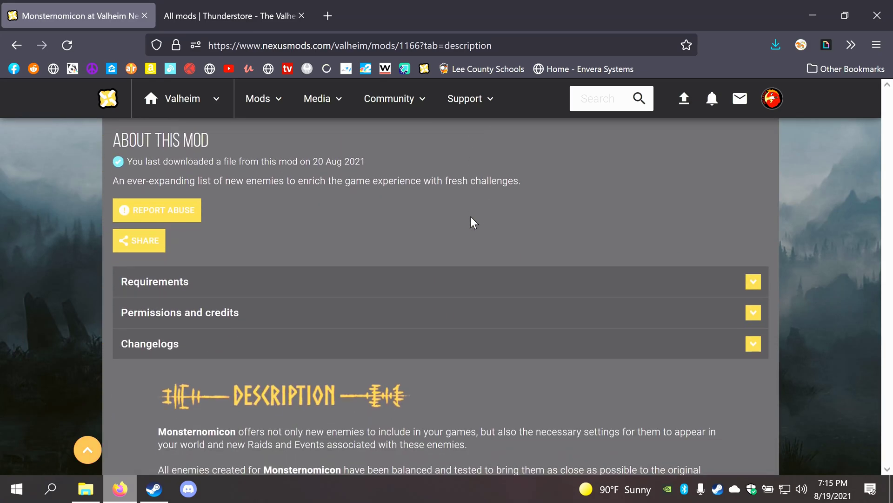
left_click(391, 282)
scroll(390, 283, "down", 2)
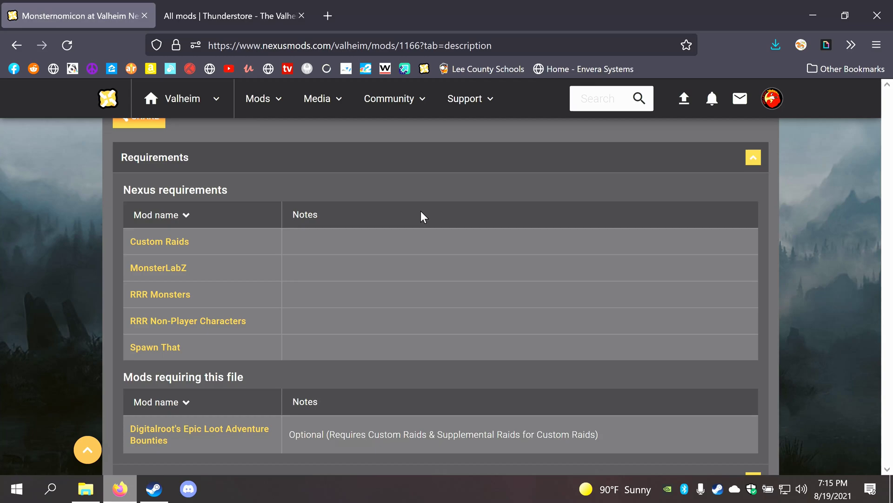
Step: Open the BepInExPack Valheim package page on Thunderstore
key("ctrl+Tab")
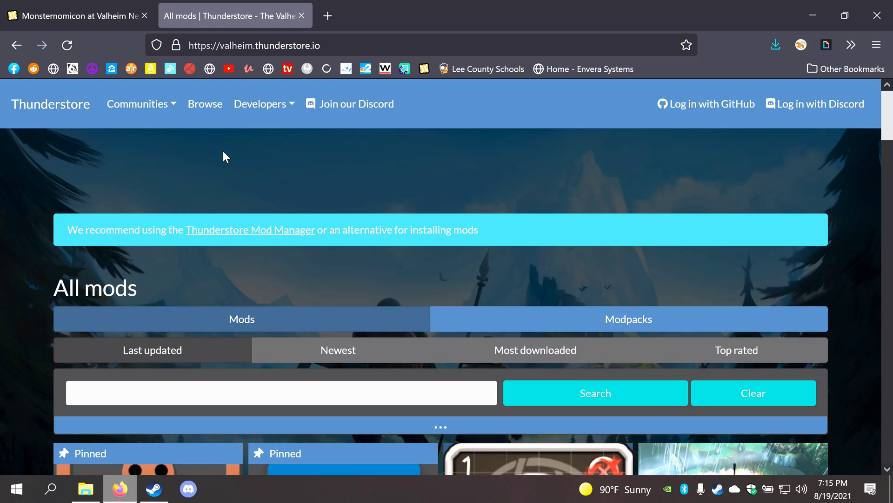
scroll(226, 157, "down", 3)
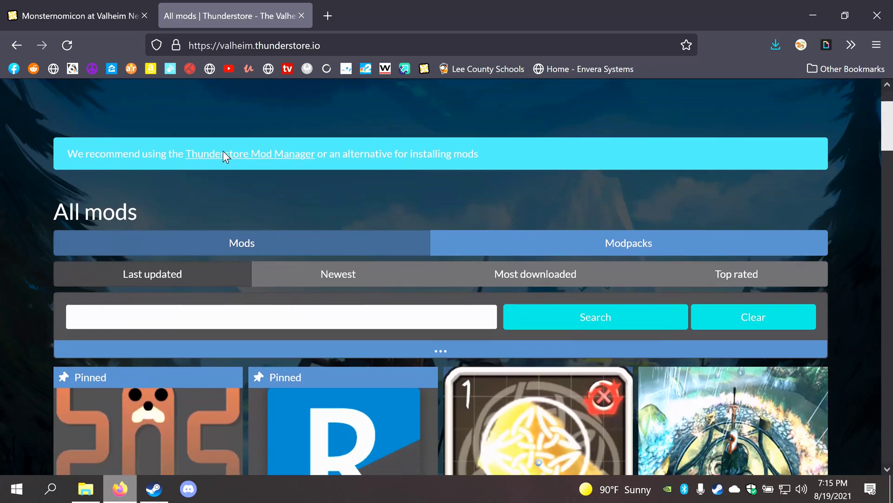
scroll(227, 158, "down", 2)
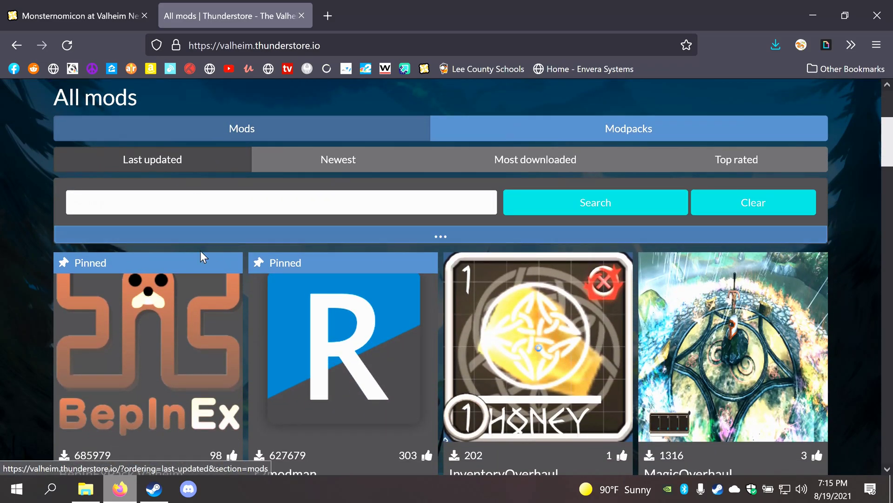
scroll(176, 298, "down", 3)
scroll(174, 302, "up", 1)
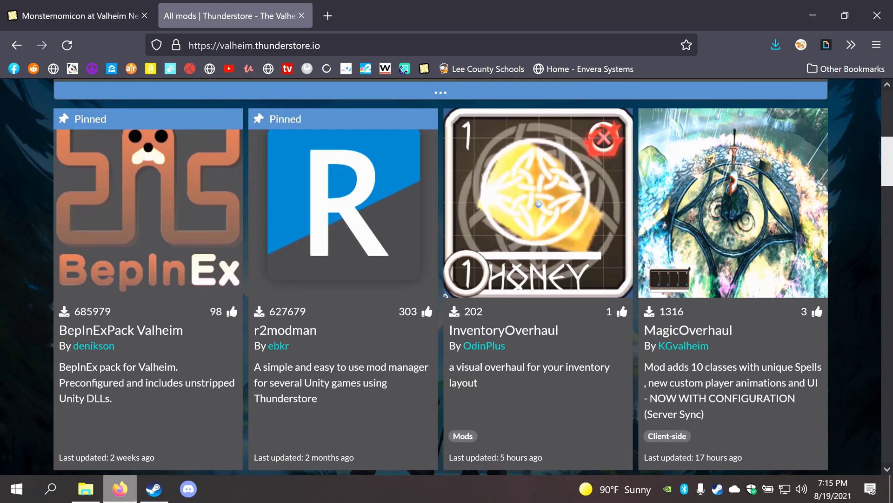
left_click(163, 249)
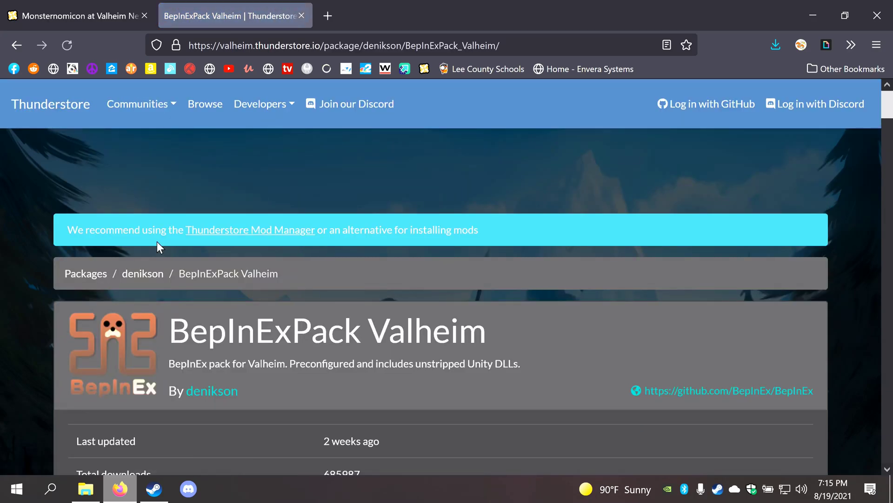
Step: Save the BepInExPack Valheim 5.4.1500 zip to disk via Manual Download
scroll(501, 367, "down", 7)
scroll(501, 367, "down", 1)
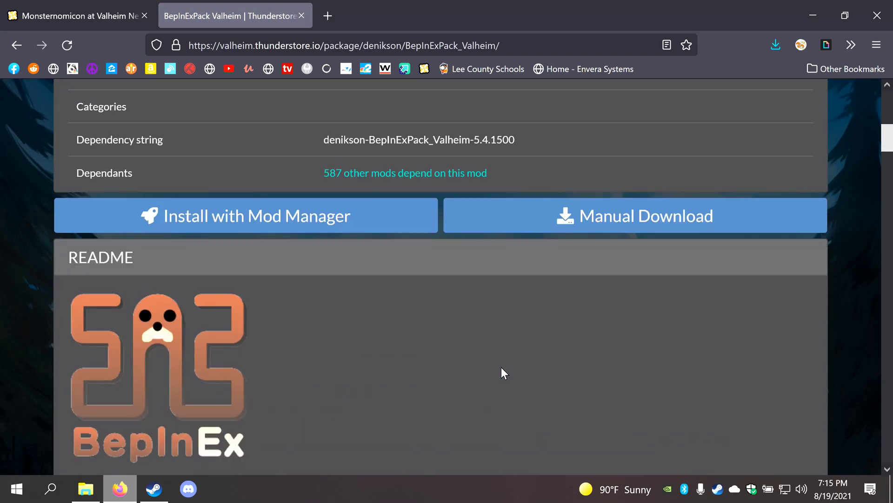
left_click(602, 218)
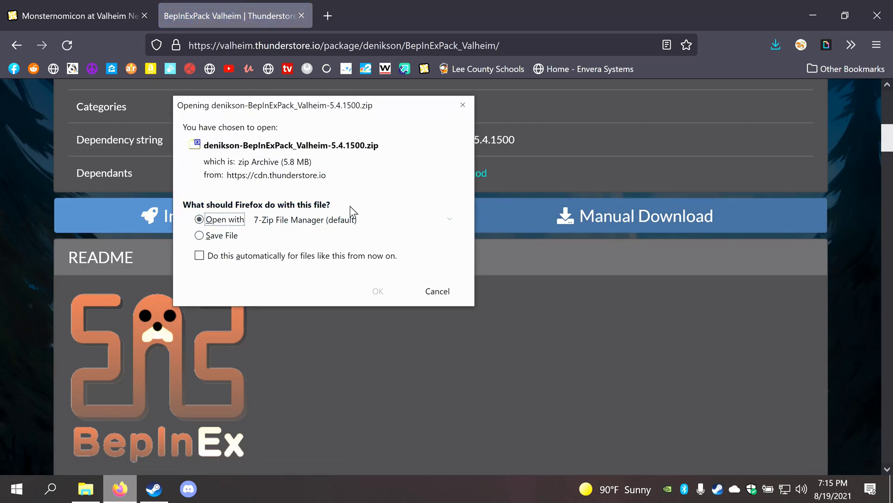
left_click(199, 236)
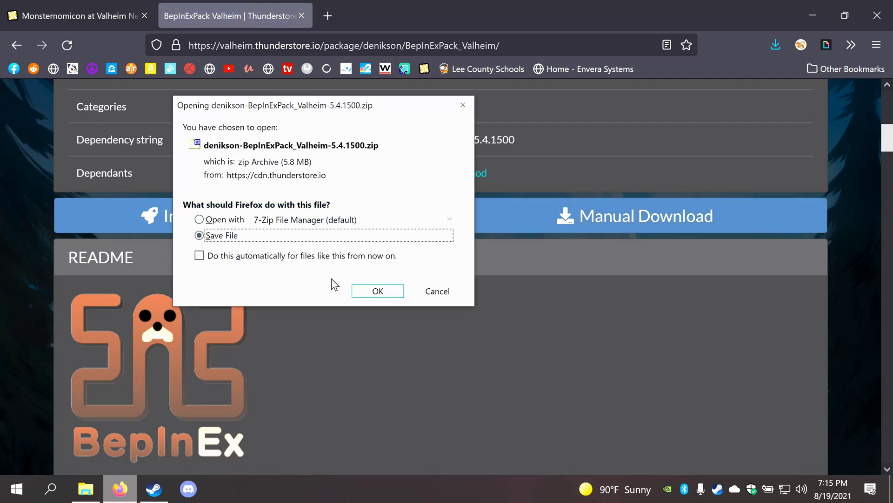
left_click(374, 292)
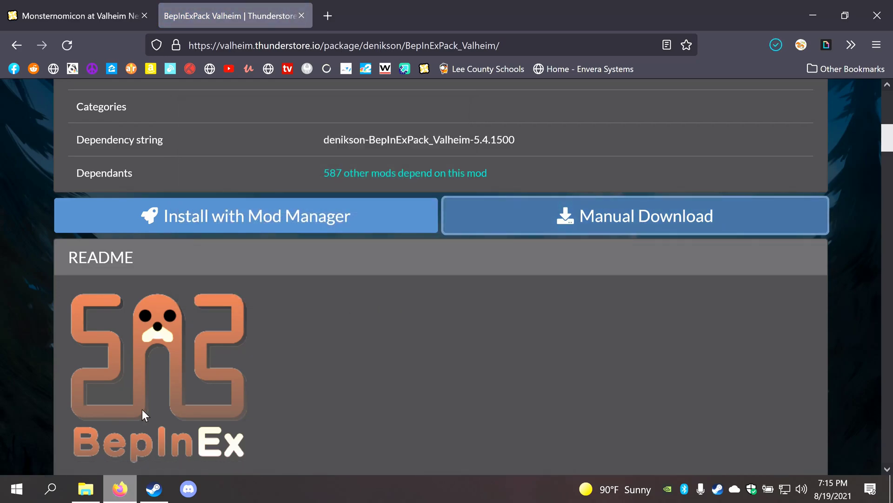
Step: Extract BepInExPack_Valheim from the zip into Downloads with 7-Zip and open the folder
left_click(84, 492)
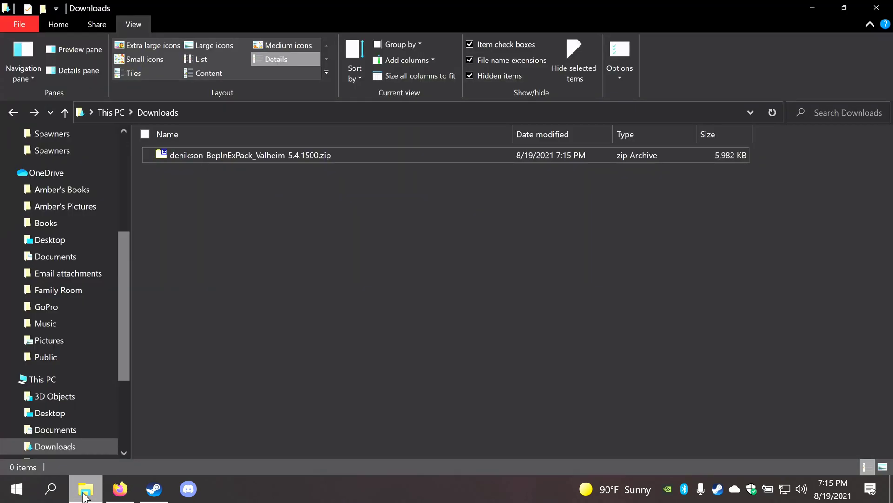
left_click(196, 159)
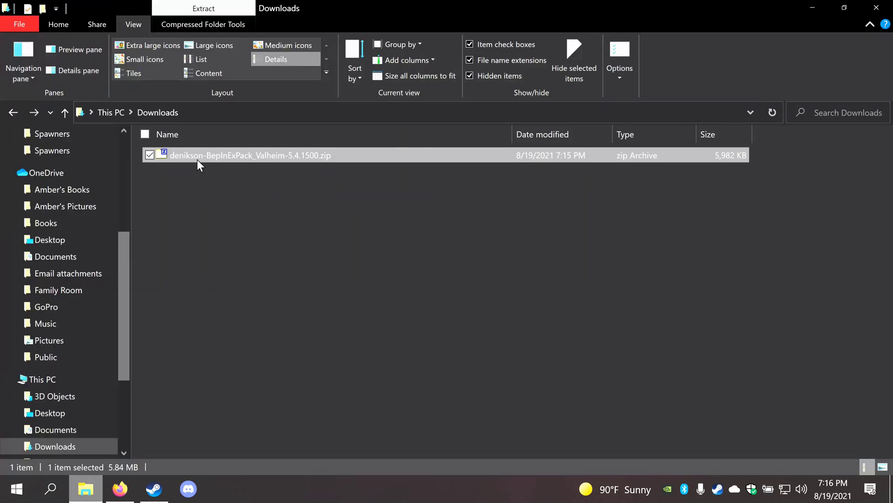
double_click(197, 159)
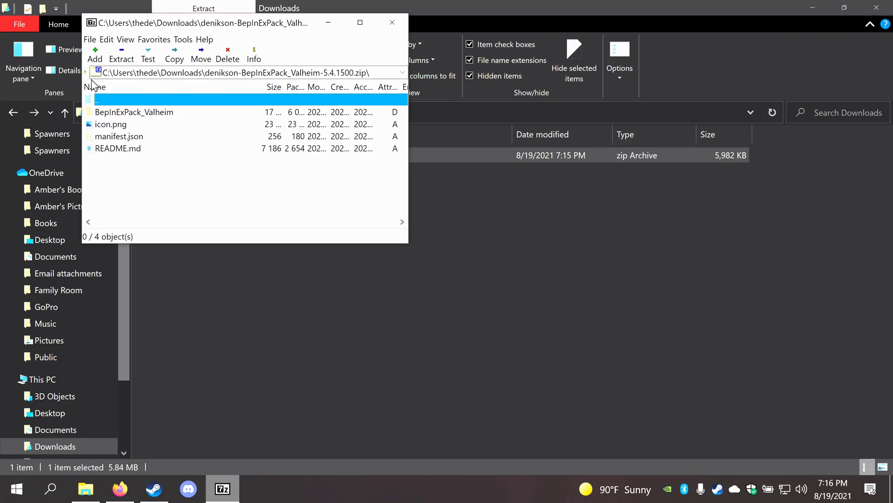
left_click(109, 115)
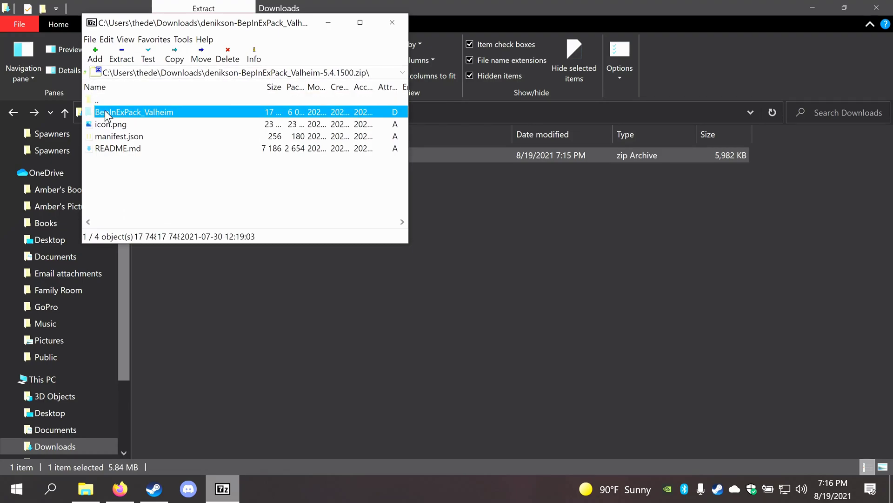
left_click(122, 59)
left_click(525, 315)
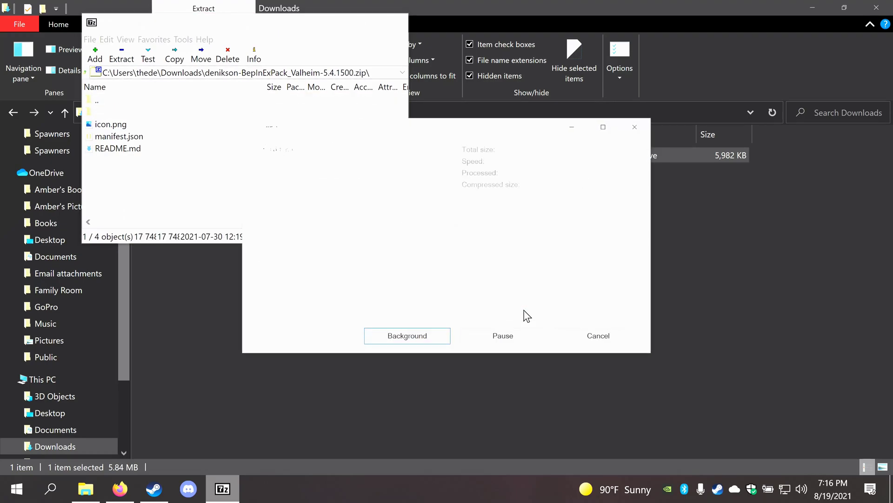
left_click(392, 295)
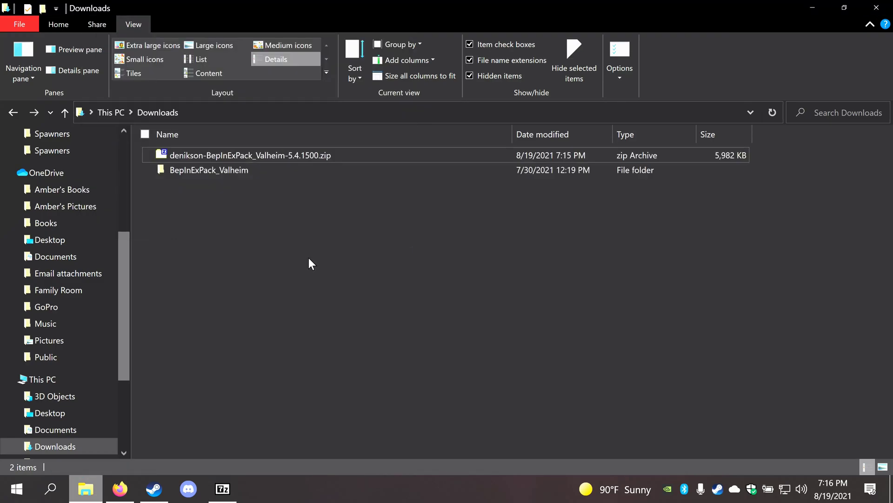
double_click(180, 170)
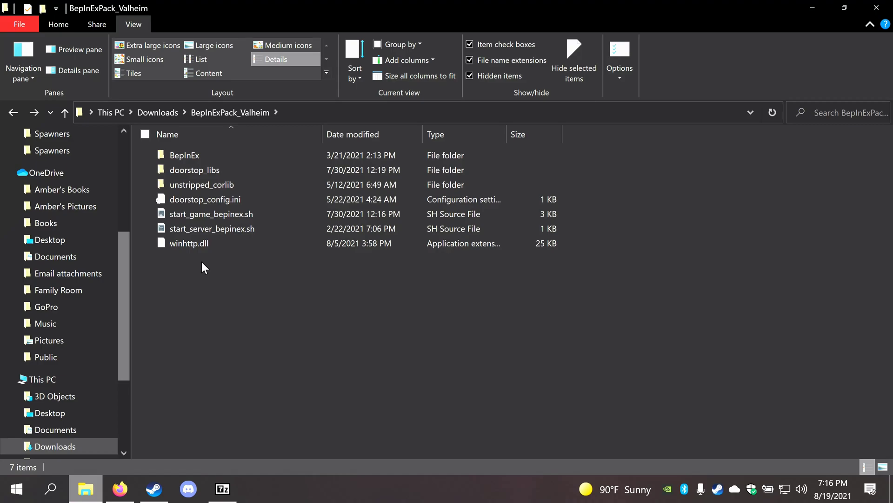
Step: Browse Valheim's local files from Steam to show valheim.exe and valheim_Data
left_click(154, 489)
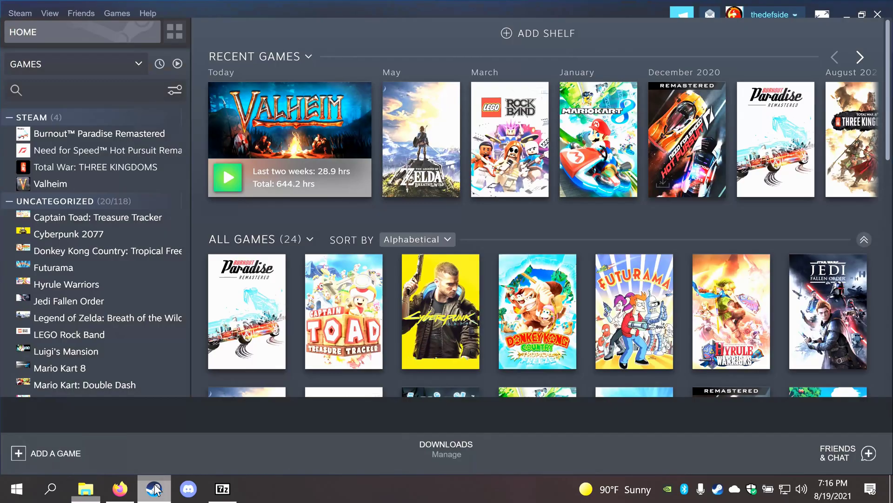
left_click(275, 145)
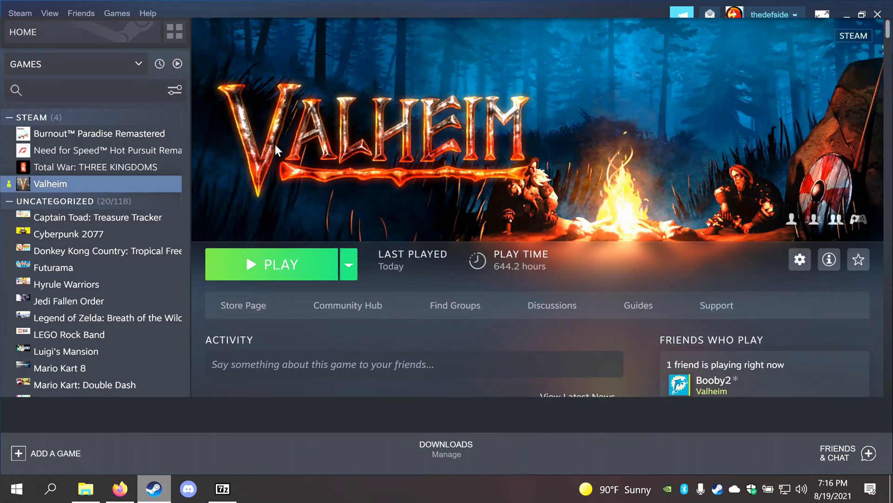
left_click(804, 263)
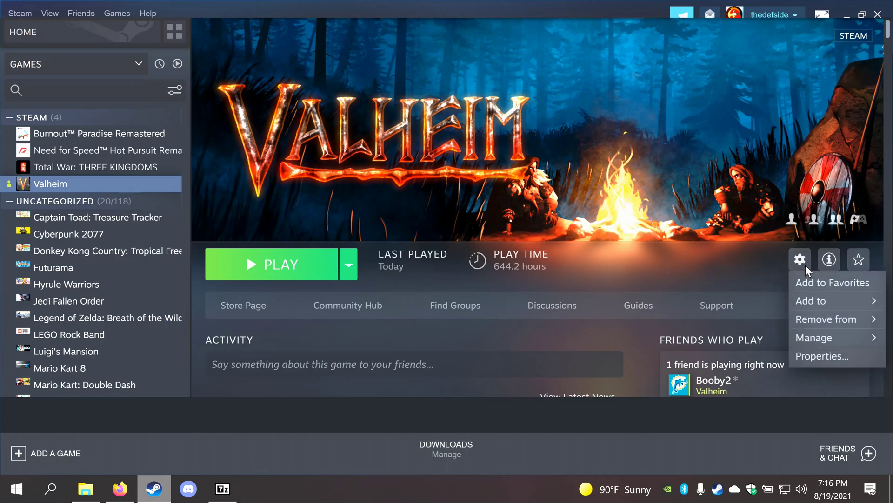
mouse_move(814, 337)
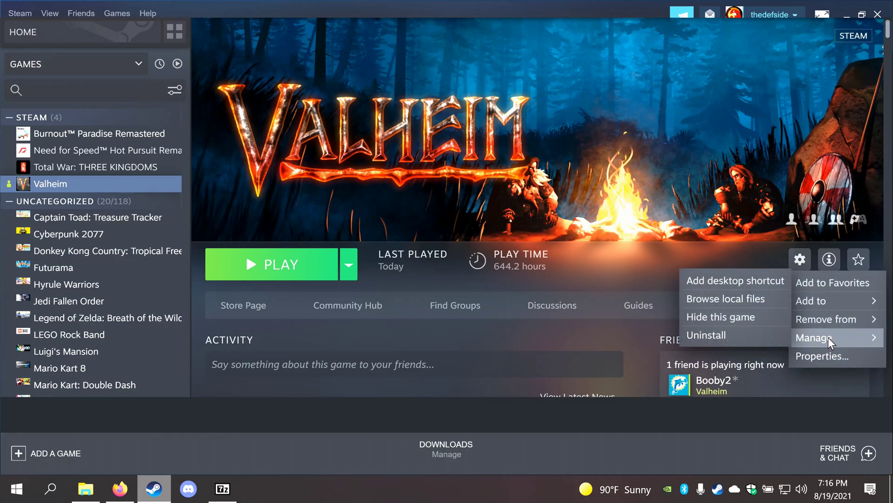
left_click(735, 299)
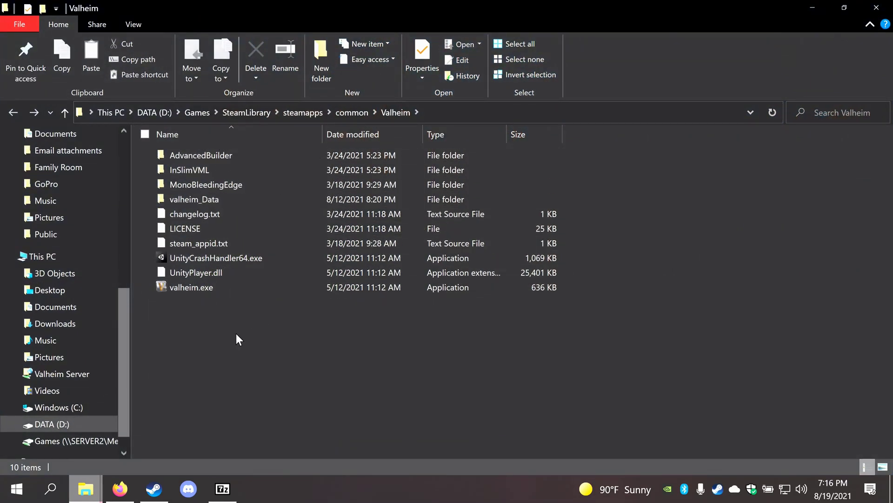
Step: Snap the Valheim folder window right and BepInExPack_Valheim beside it on the left
left_click(183, 289)
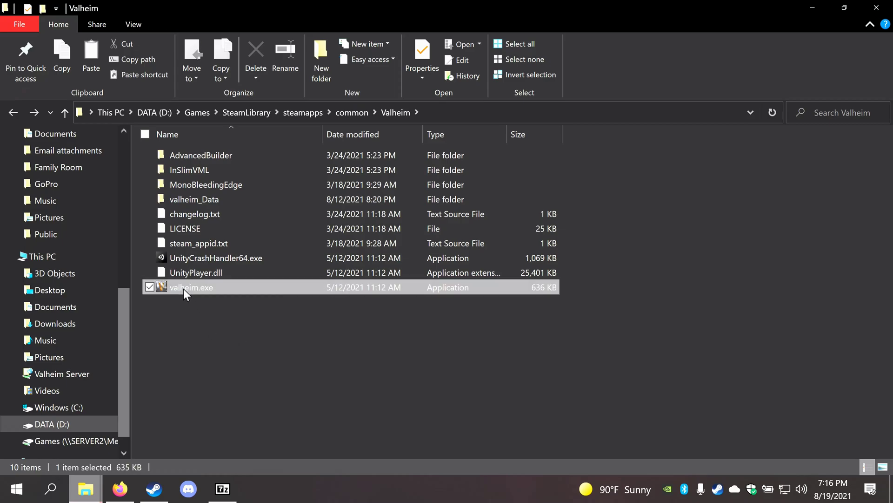
left_click(224, 336)
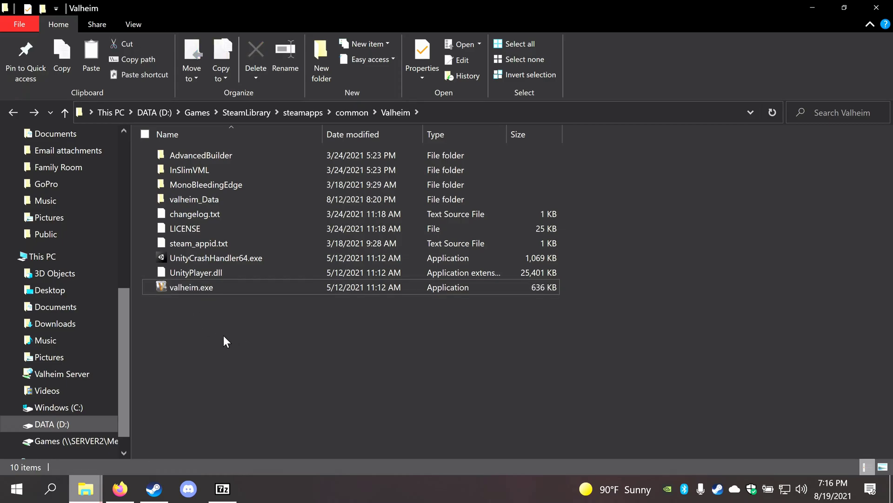
left_click_drag(455, 5, 892, 98)
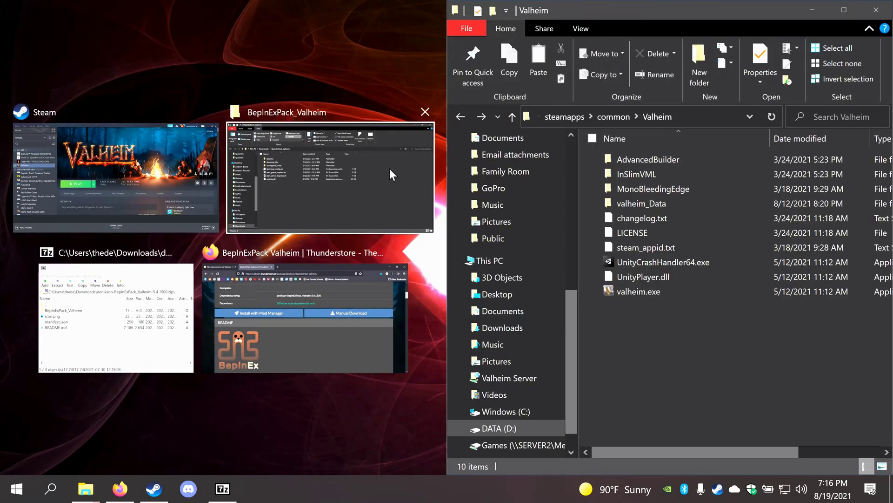
left_click(389, 168)
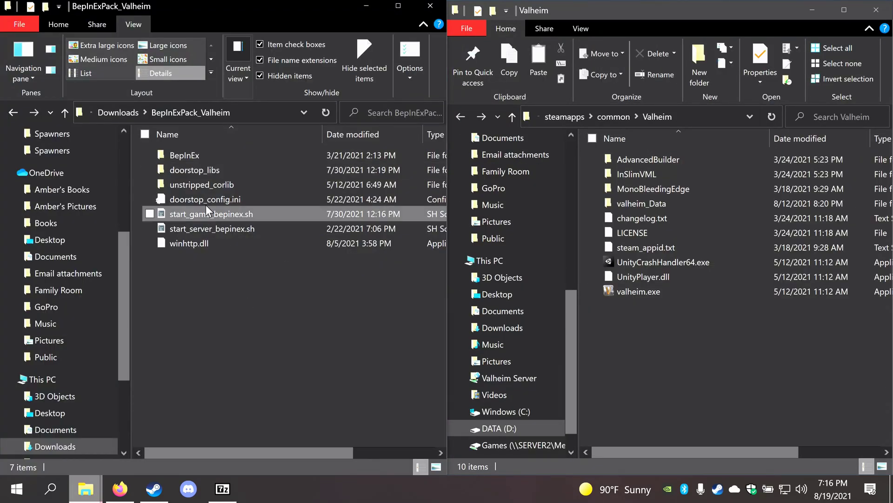
Step: Copy all seven BepInExPack items into the Valheim install folder
key("ctrl+a")
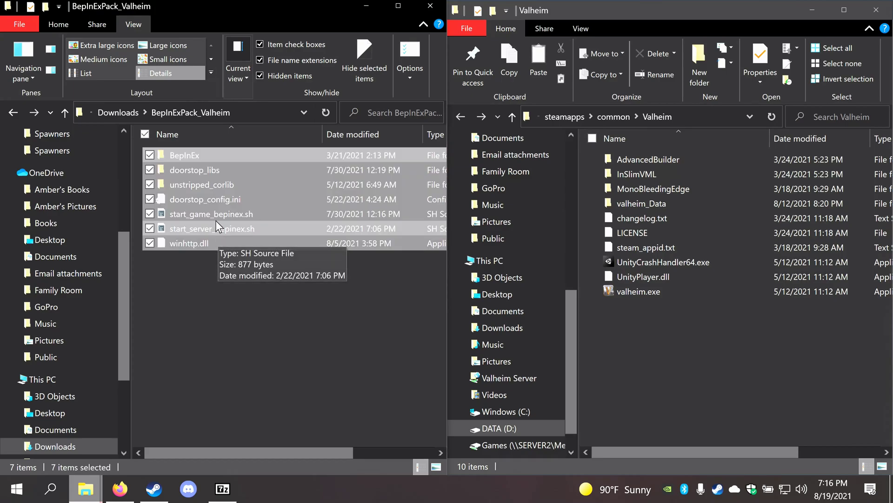
left_click_drag(192, 170, 663, 289)
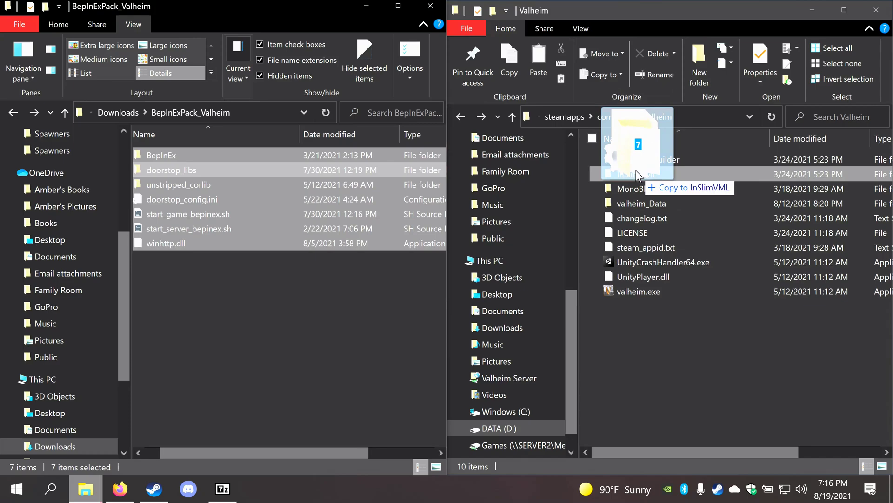
mouse_move(664, 289)
left_mouse_down()
mouse_move(649, 277)
mouse_move(659, 345)
left_mouse_up()
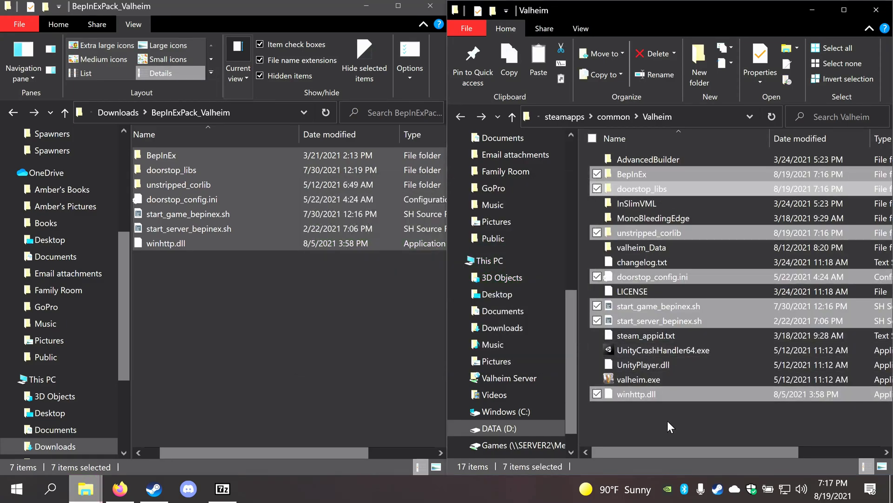
left_click(669, 422)
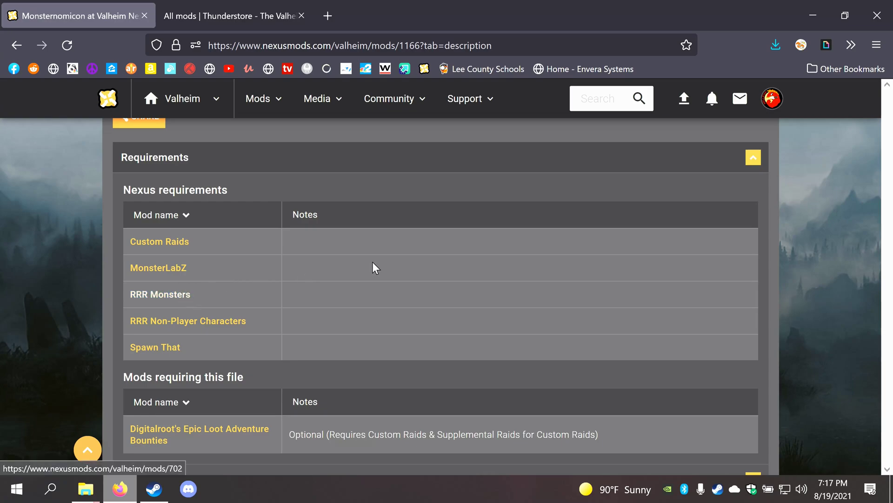
Step: Search Thunderstore for RRR to find RRRMonsters and RRRNpcs, then return to Nexus
left_click(233, 18)
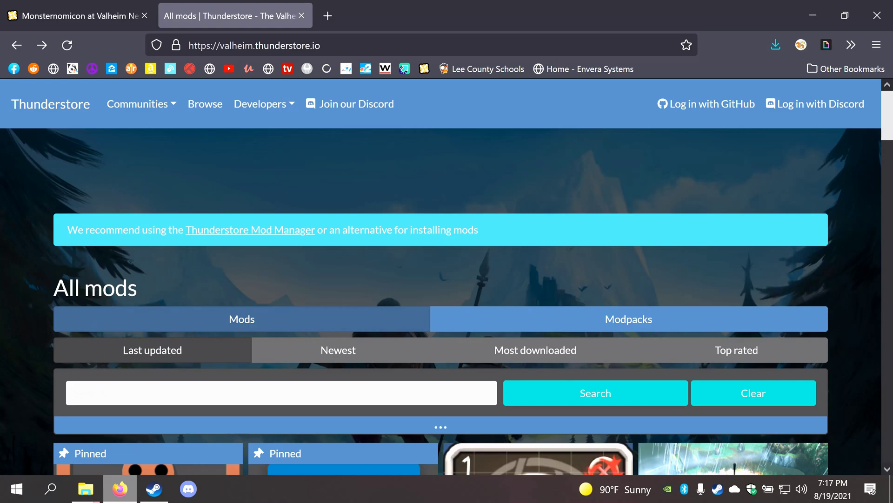
type("RRR")
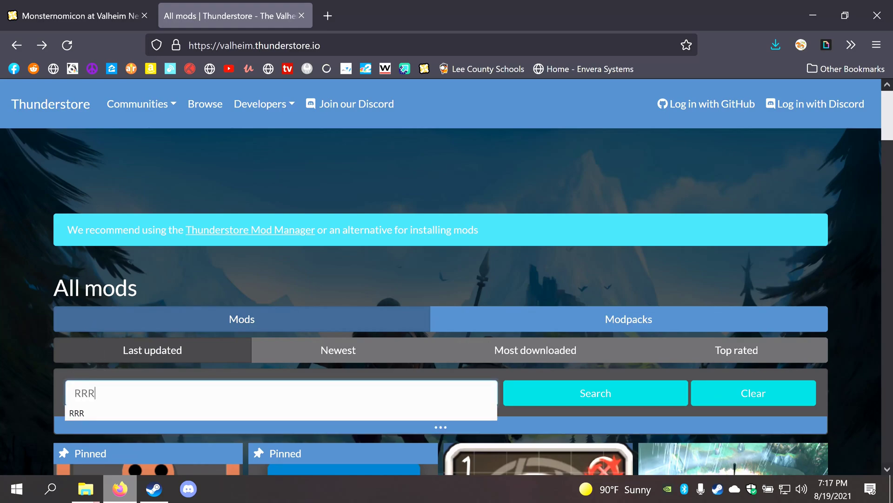
key("Return")
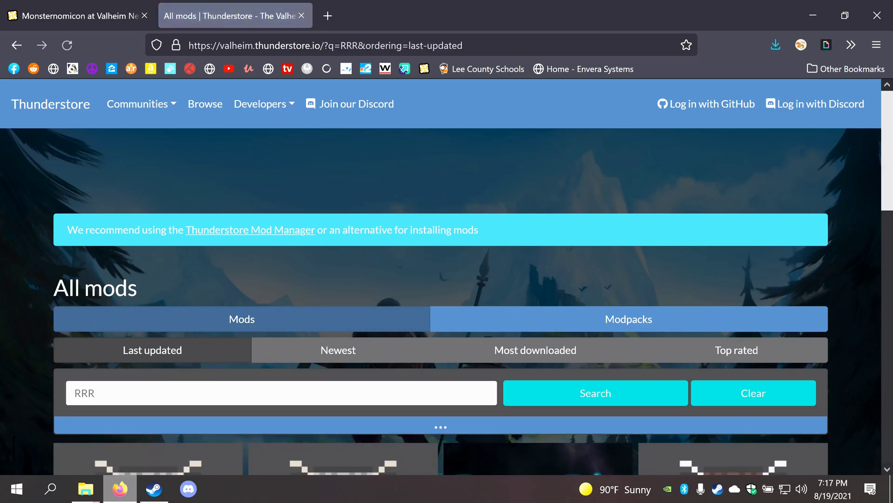
scroll(43, 259, "down", 5)
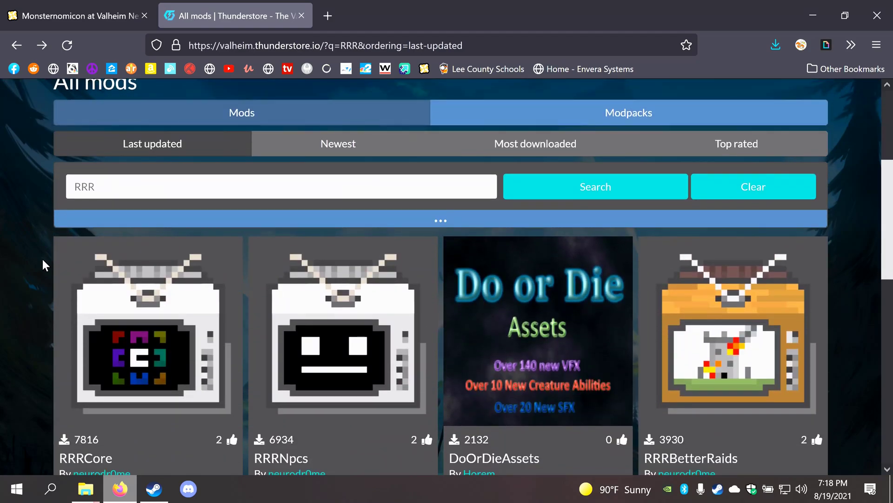
scroll(43, 259, "down", 2)
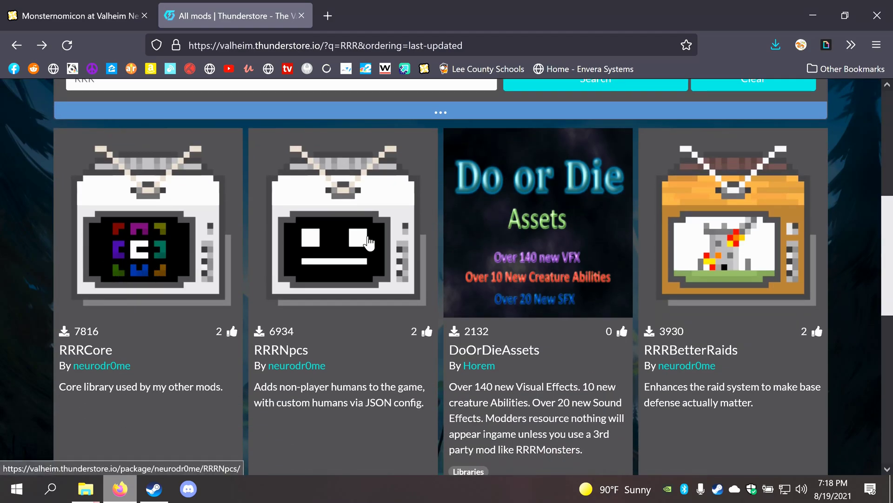
scroll(337, 265, "down", 2)
scroll(335, 259, "down", 5)
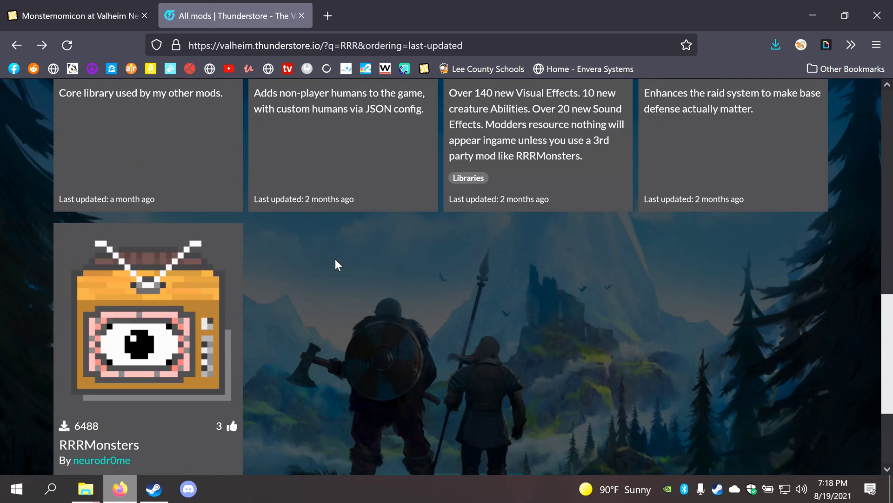
scroll(335, 260, "down", 2)
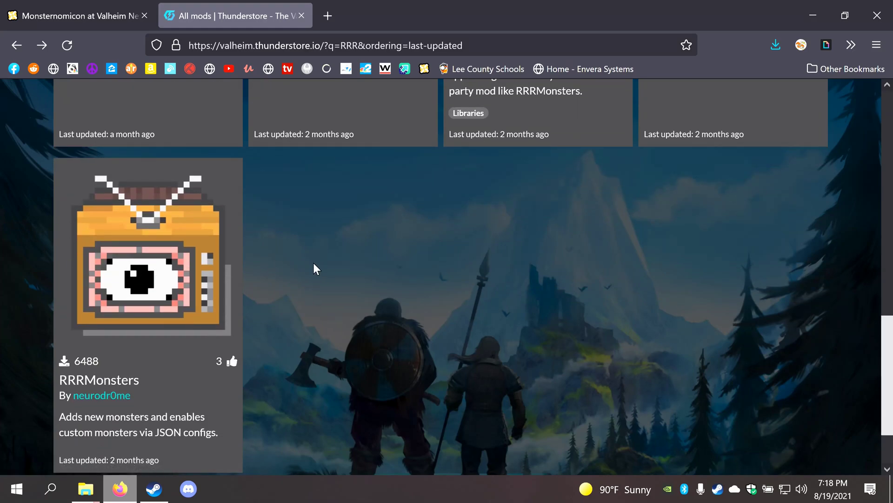
key("ctrl+Tab")
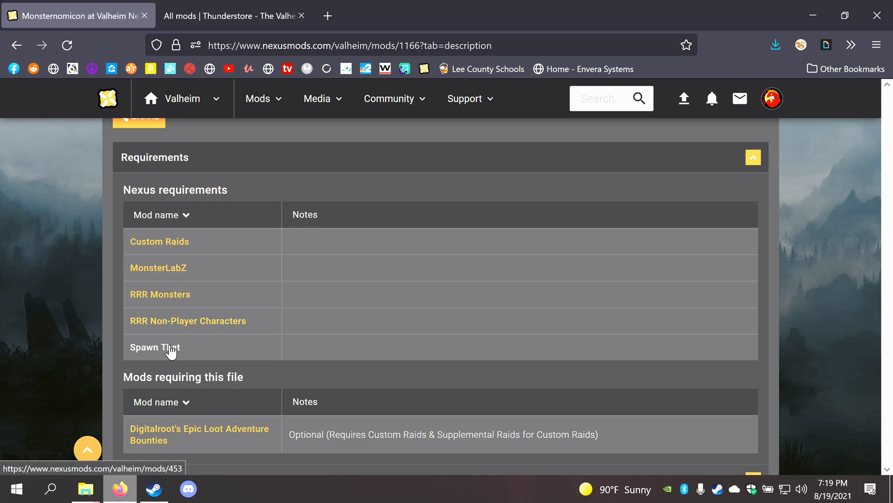
Step: Search Thunderstore for ASharpPen to find Spawn That and Custom Raids, then go back
left_click(224, 17)
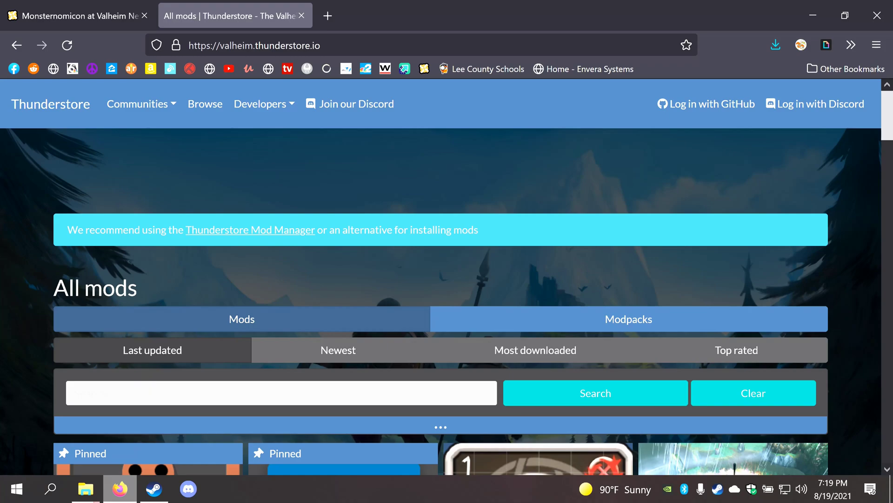
type("ASharp")
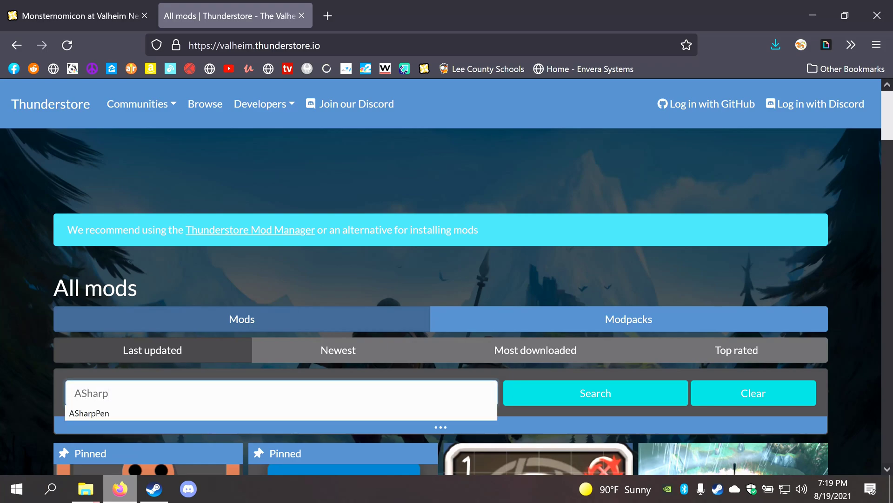
left_click(120, 413)
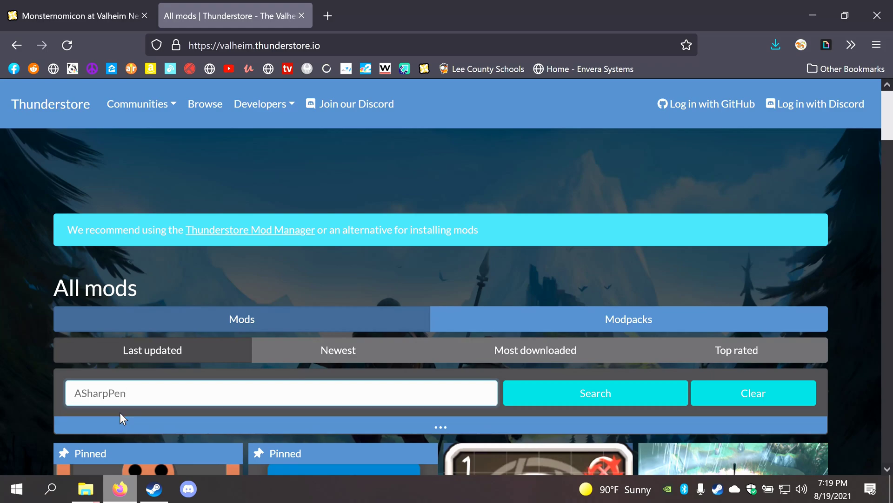
key("Return")
scroll(15, 423, "down", 5)
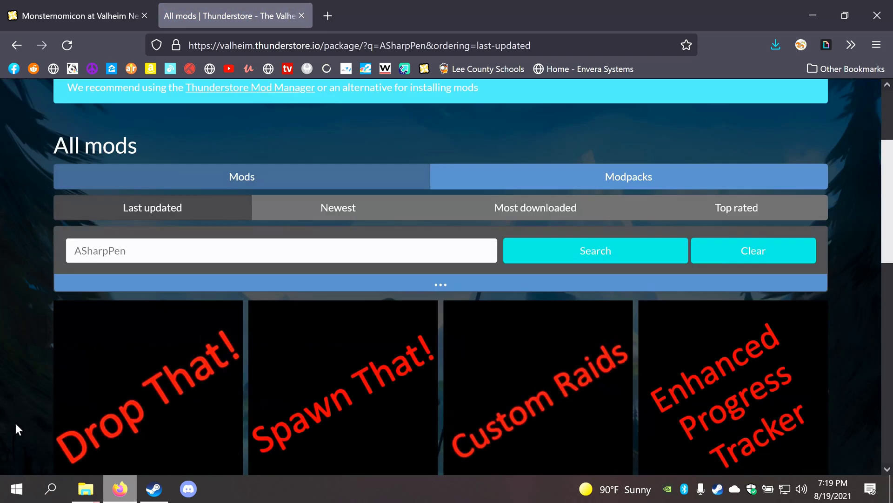
scroll(16, 423, "down", 1)
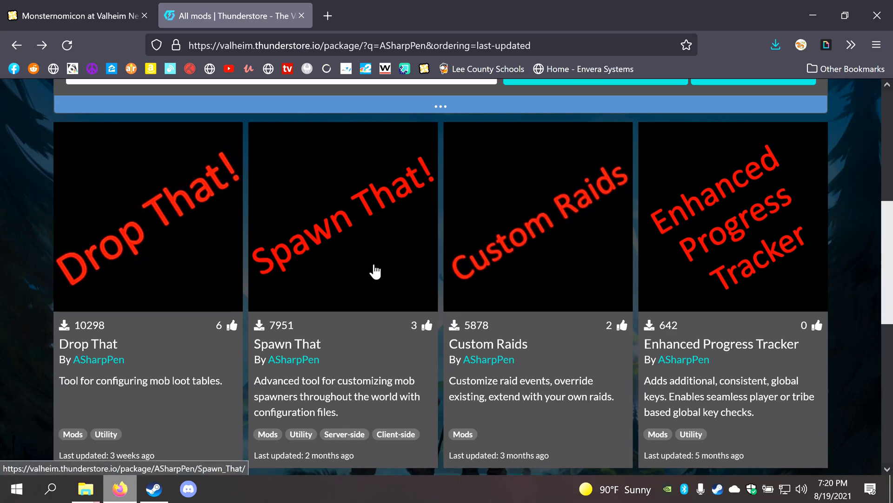
key("alt+Left")
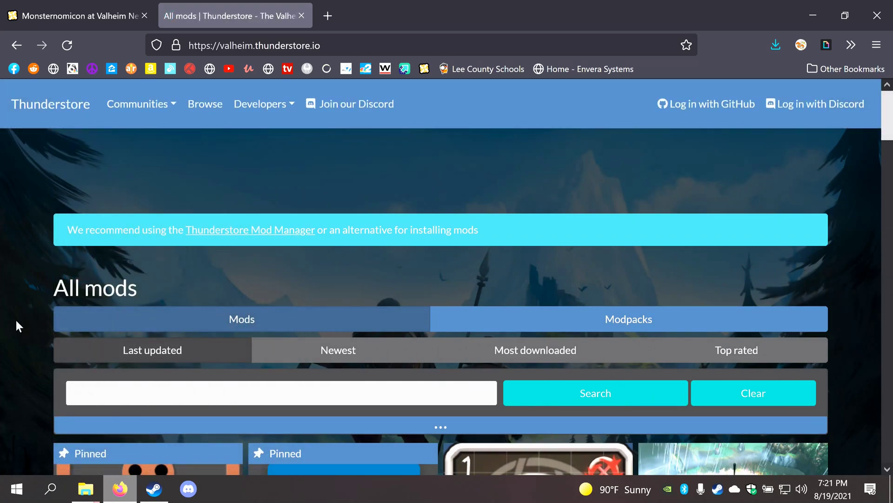
Step: Find MonsterLabZ on Thunderstore and save its 1.7.0 zip via Manual Download
type("M")
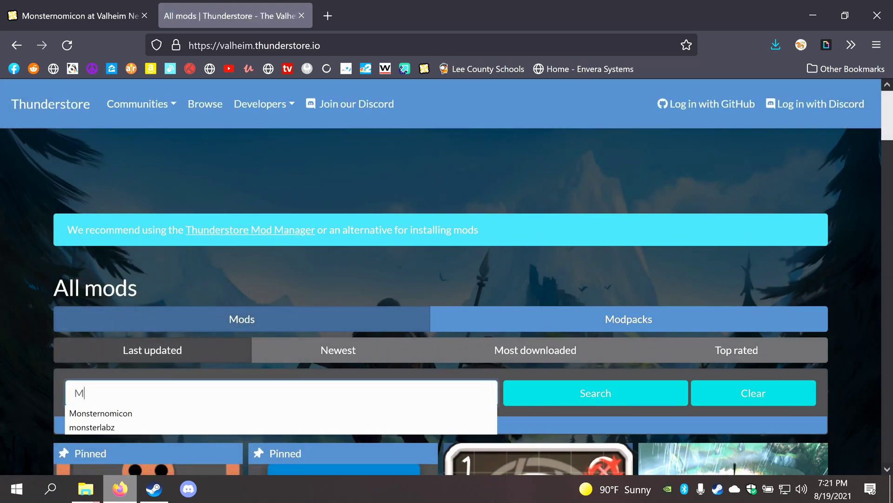
type("onsterla")
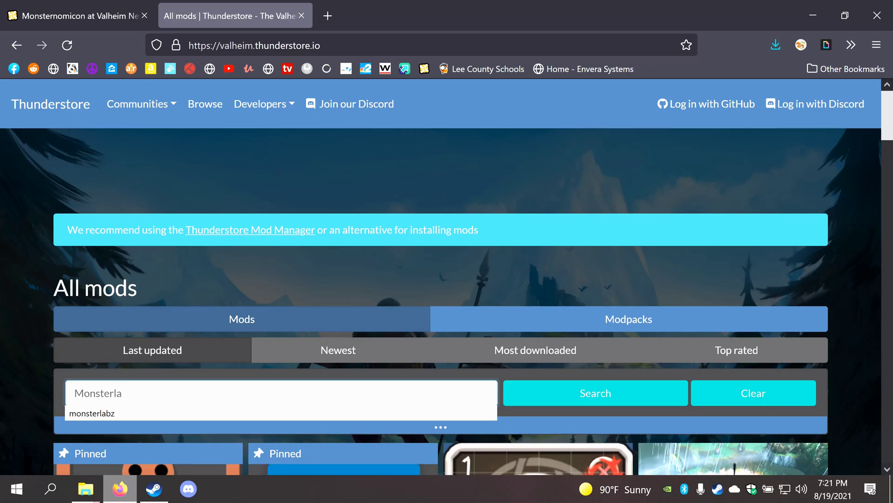
left_click(98, 414)
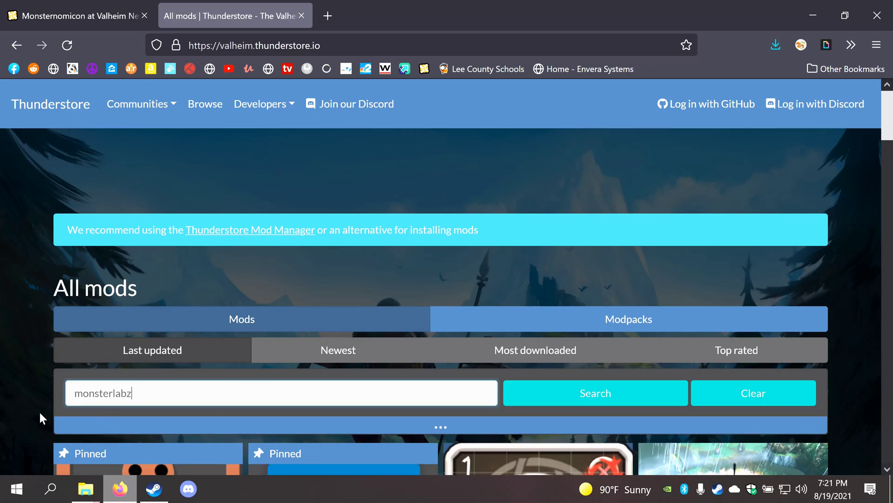
scroll(33, 415, "down", 5)
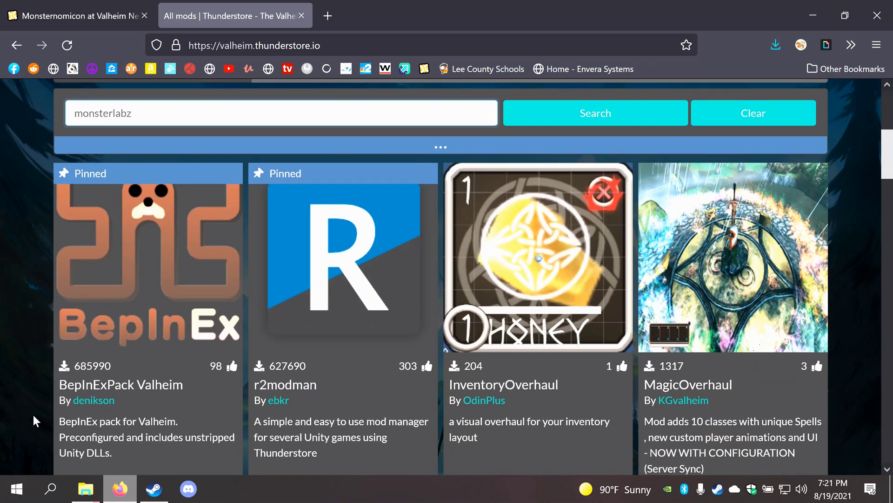
key("Return")
scroll(55, 414, "down", 5)
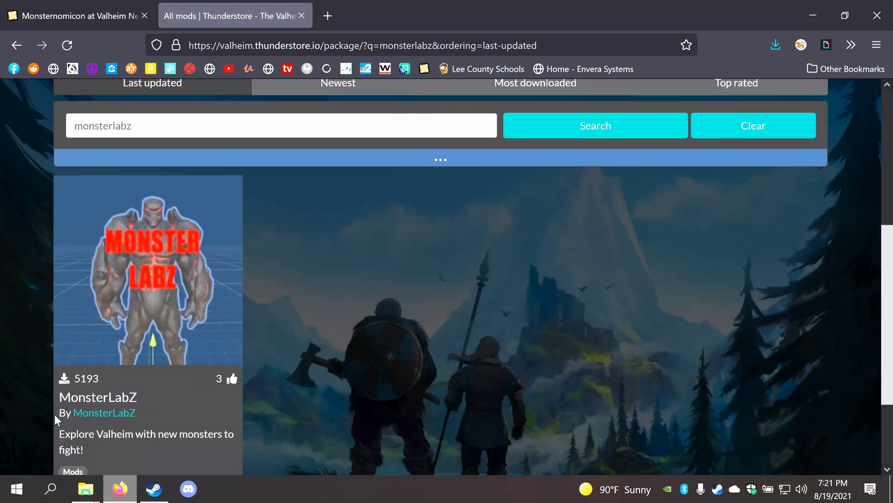
left_click(134, 278)
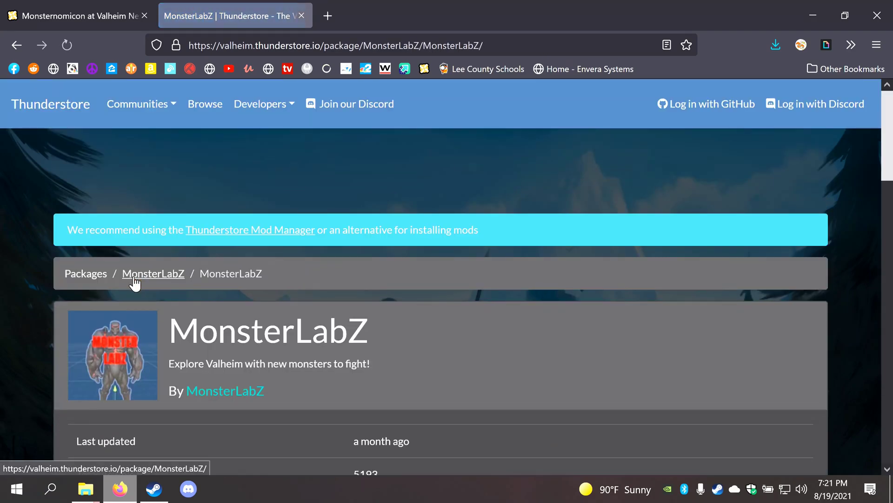
scroll(562, 325, "down", 5)
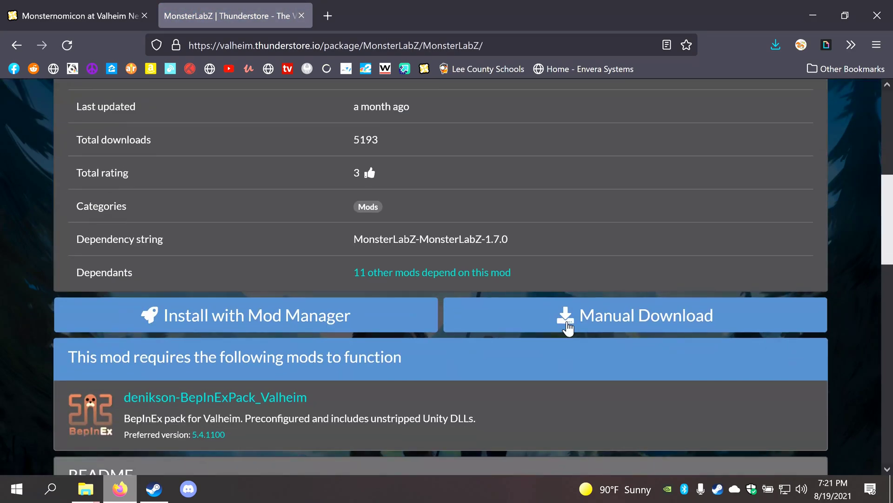
left_click(598, 323)
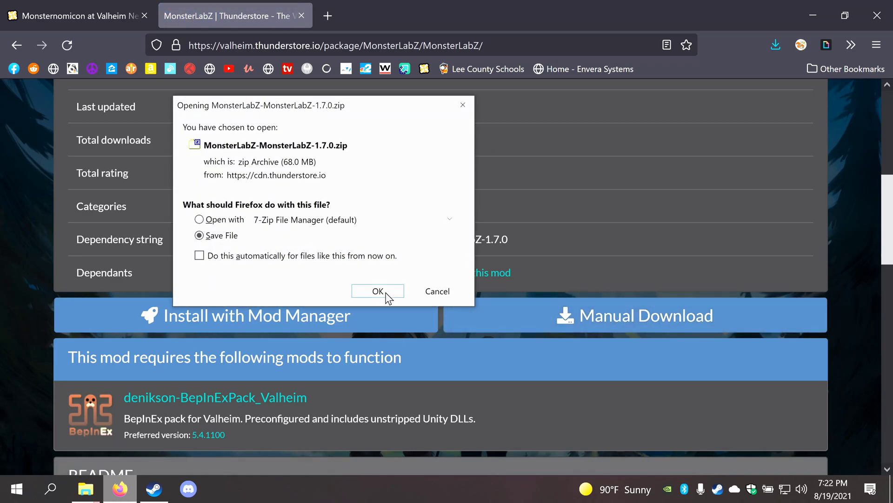
left_click(386, 293)
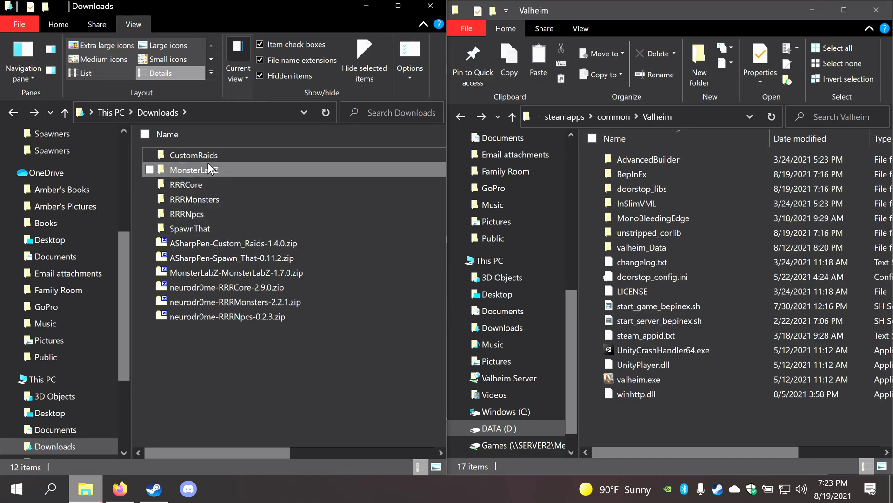
Step: Open steamapps\common\Valheim\BepInEx to list config, core, patchers and plugins
double_click(629, 175)
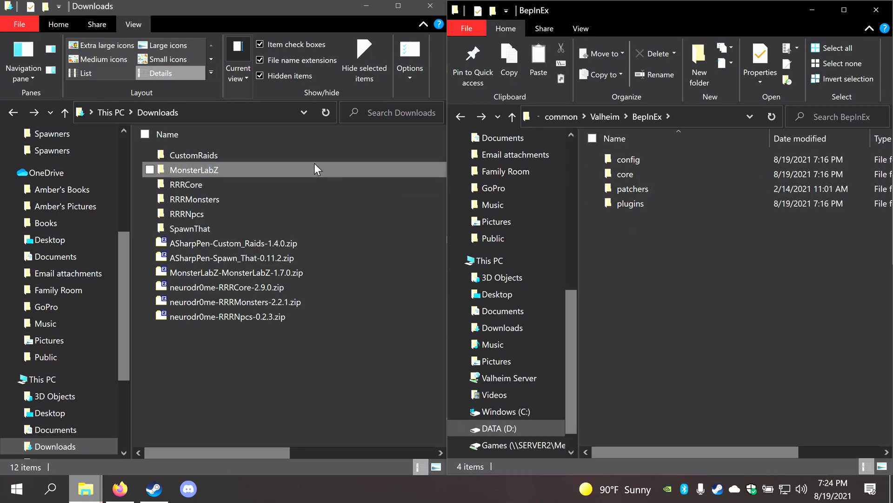
Step: Copy Valheim.CustomRaids.dll from Downloads\CustomRaids into BepInEx\plugins, then return to Downloads
double_click(199, 155)
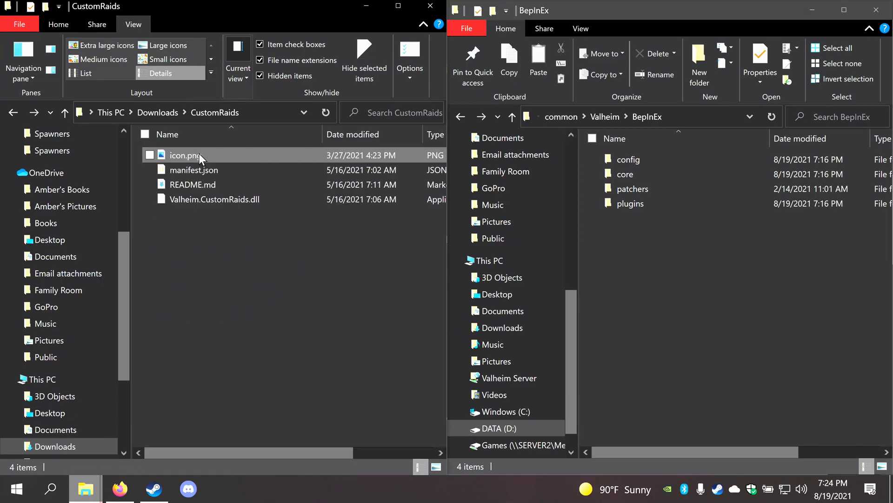
left_click(239, 200)
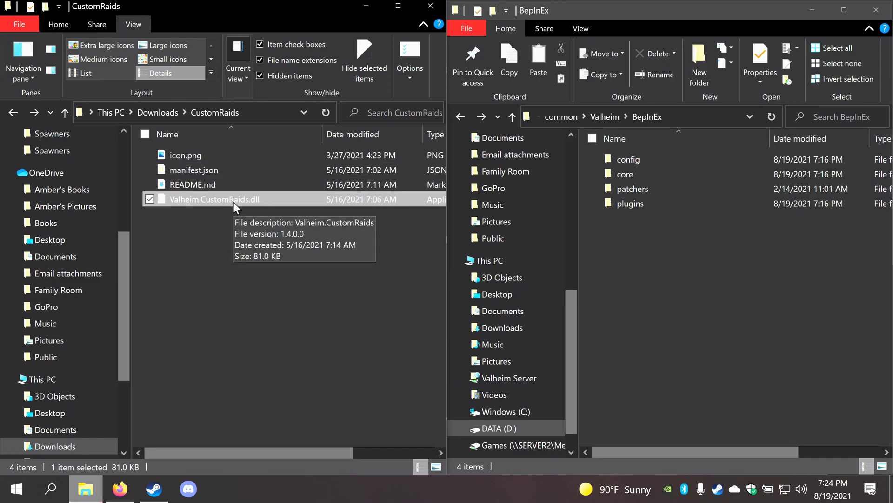
left_click_drag(233, 202, 634, 203)
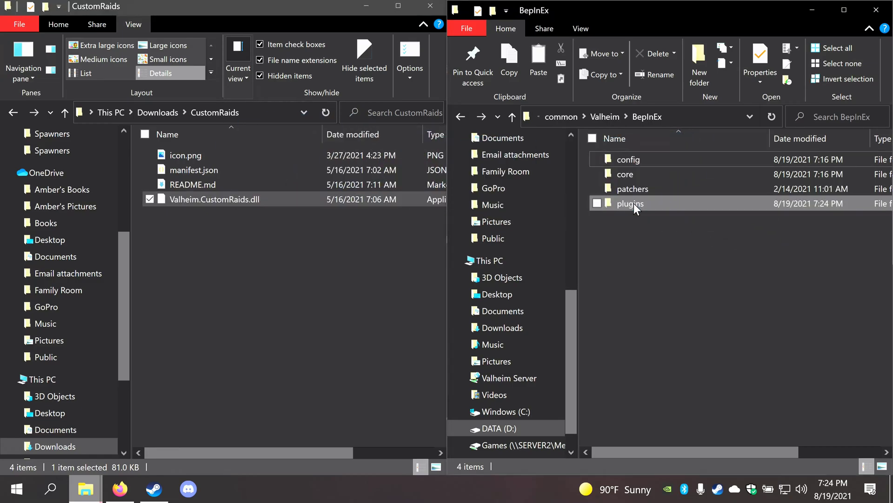
left_click(65, 112)
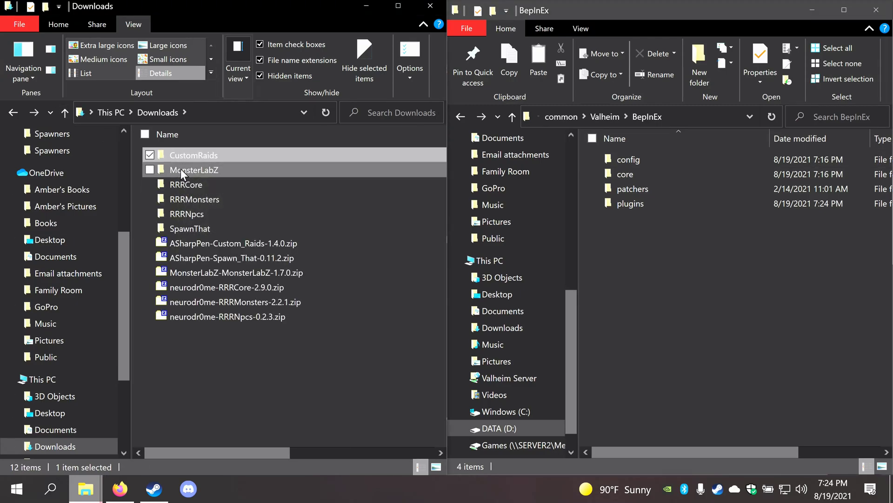
Step: Copy the MonsterLabZ folder from Downloads\MonsterLabZ\plugins into Valheim's BepInEx\plugins folder
double_click(182, 169)
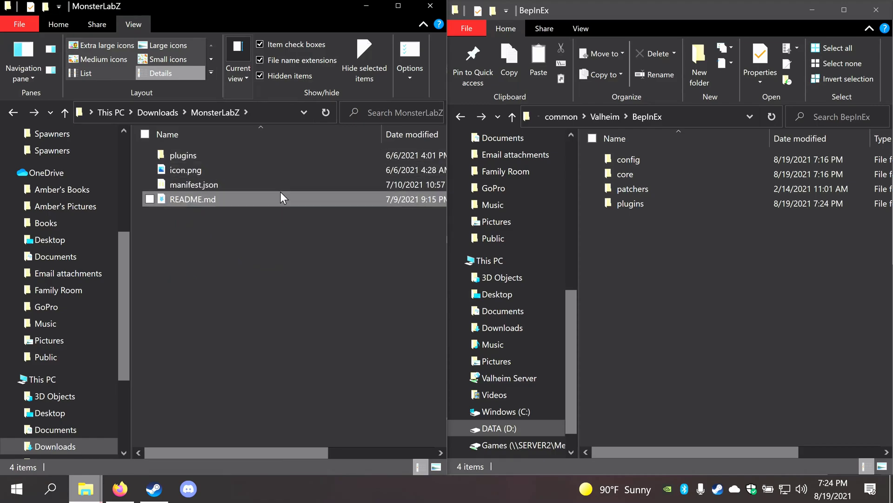
double_click(183, 155)
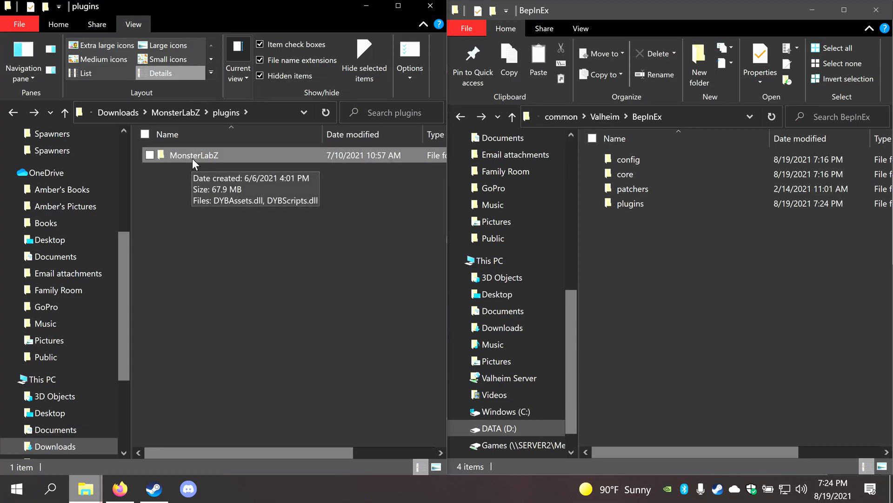
left_click_drag(192, 159, 662, 208)
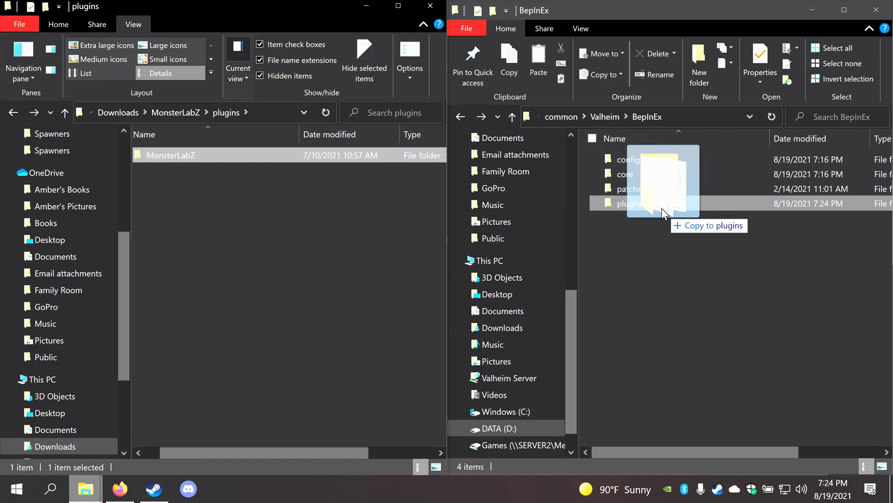
left_click_drag(662, 208, 640, 204)
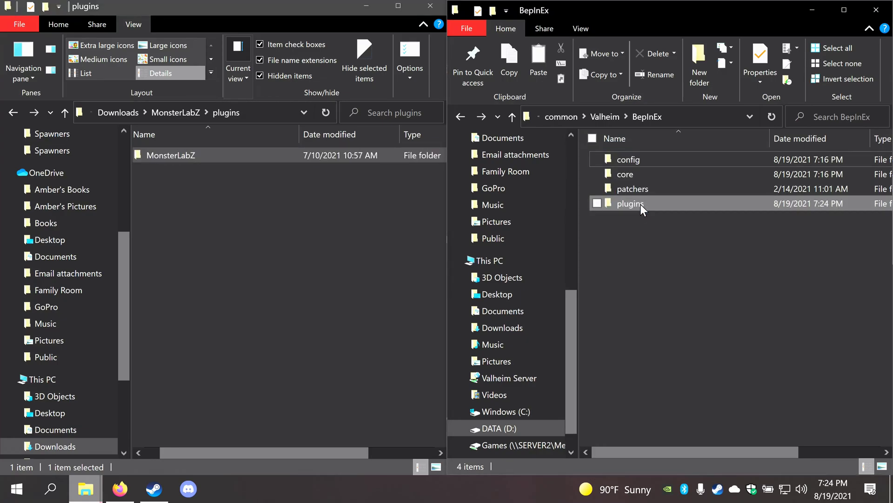
left_click(66, 114)
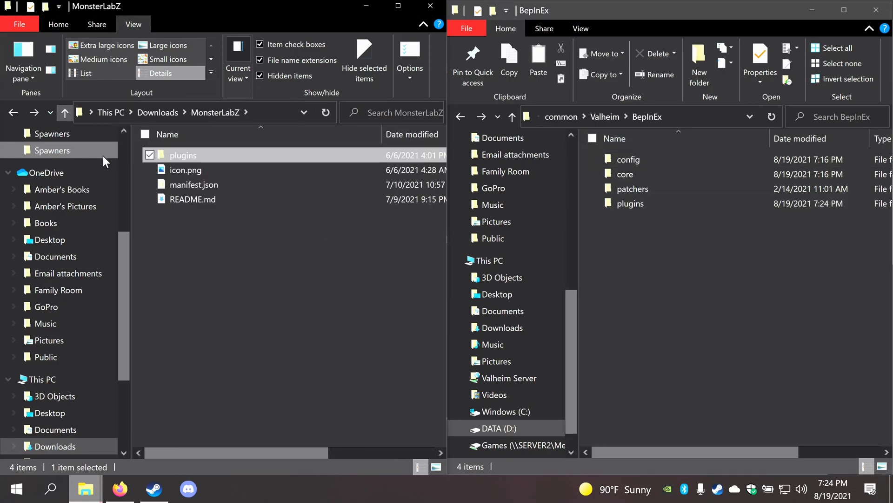
Step: Copy RRRCore.dll and RRRMonsters.dll from their download folders into BepInEx\plugins
left_click(69, 116)
double_click(175, 181)
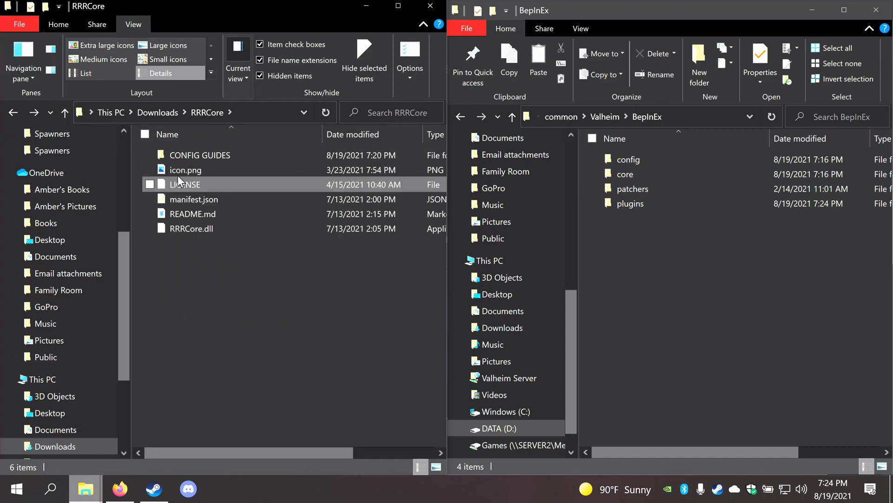
left_click_drag(195, 233, 616, 198)
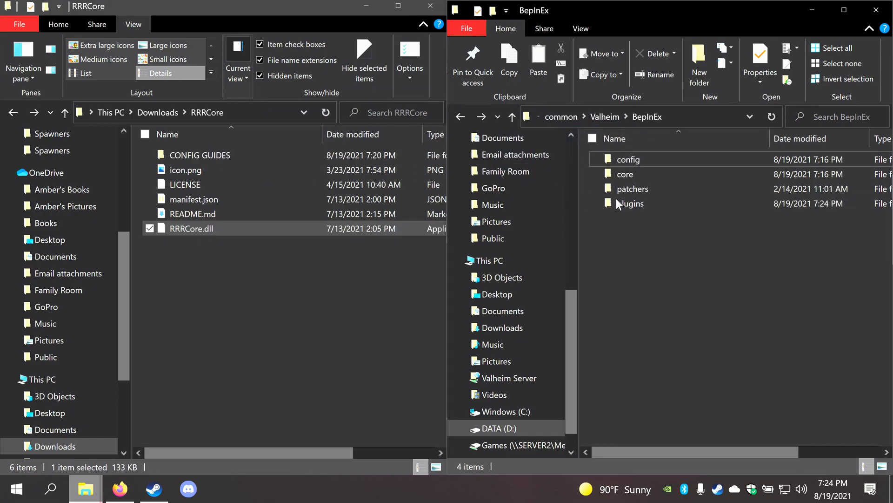
left_click(58, 109)
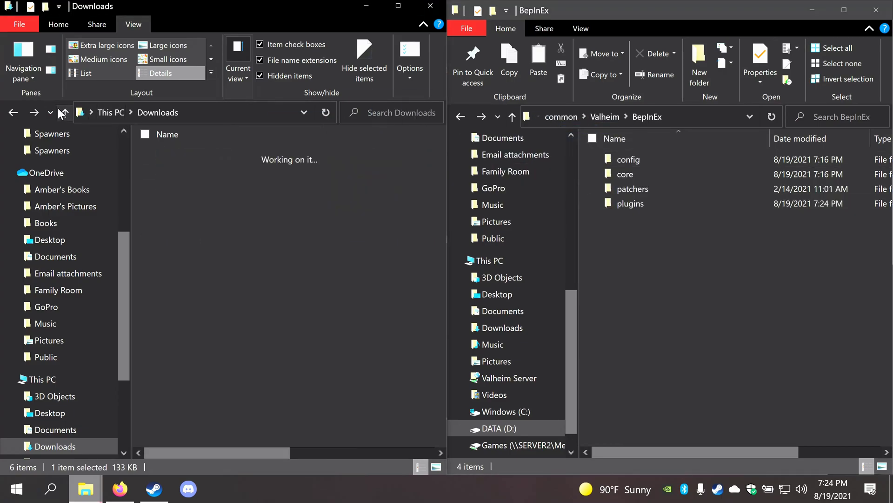
double_click(166, 200)
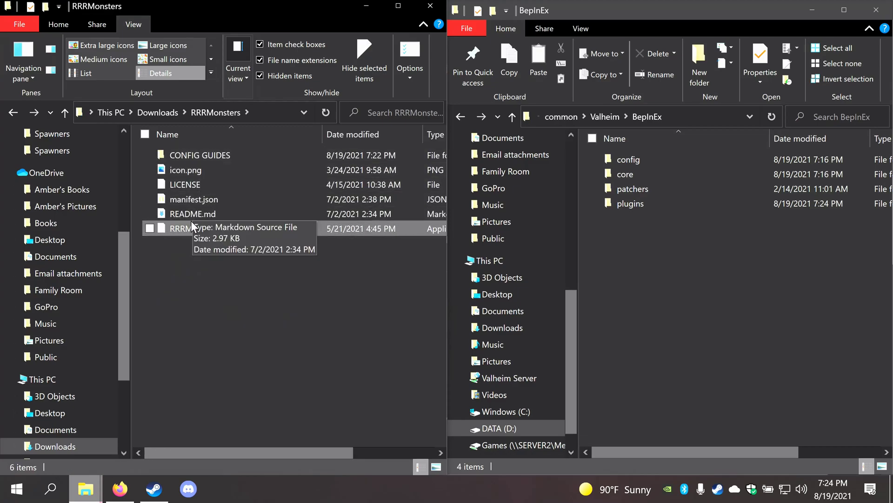
mouse_move(189, 227)
left_mouse_down()
mouse_move(585, 219)
mouse_move(629, 206)
left_mouse_up()
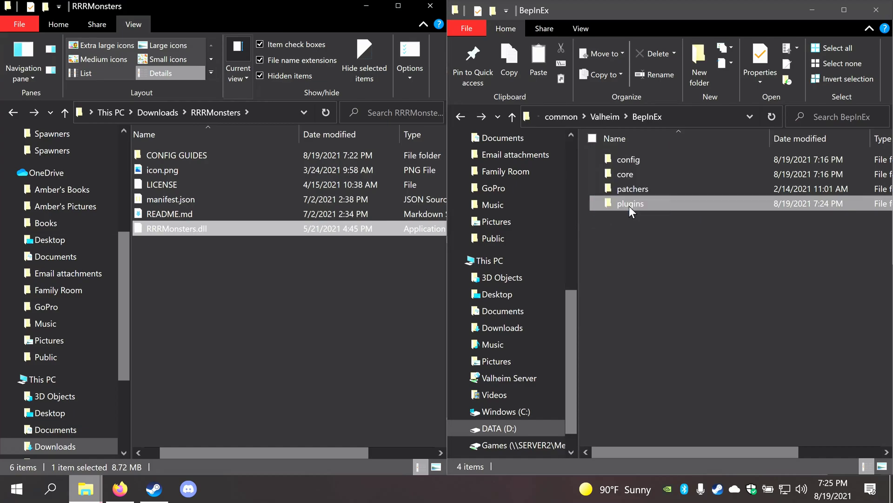
Step: Copy RRRNpcs.dll and Valheim.SpawnThat.dll into BepInEx\plugins, check the folder, and return to Firefox
left_click(64, 116)
left_click(188, 217)
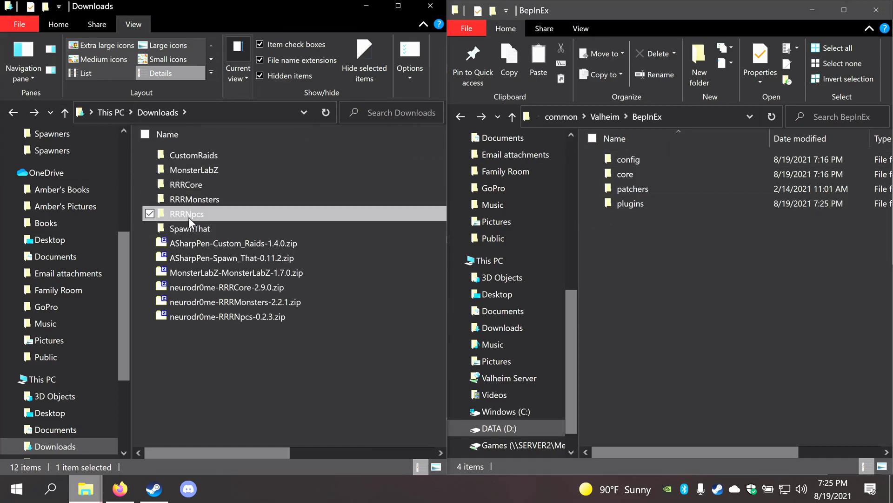
double_click(189, 217)
mouse_move(189, 228)
left_mouse_down()
mouse_move(560, 183)
mouse_move(630, 200)
left_mouse_up()
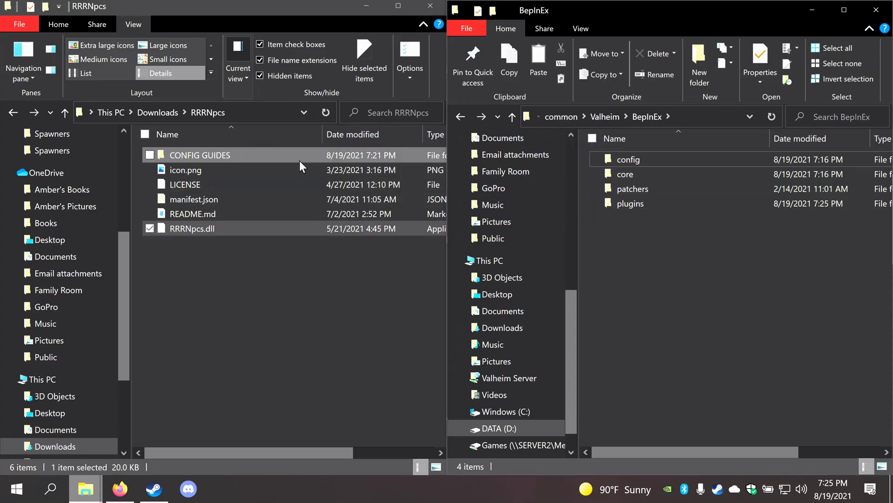
left_click(65, 113)
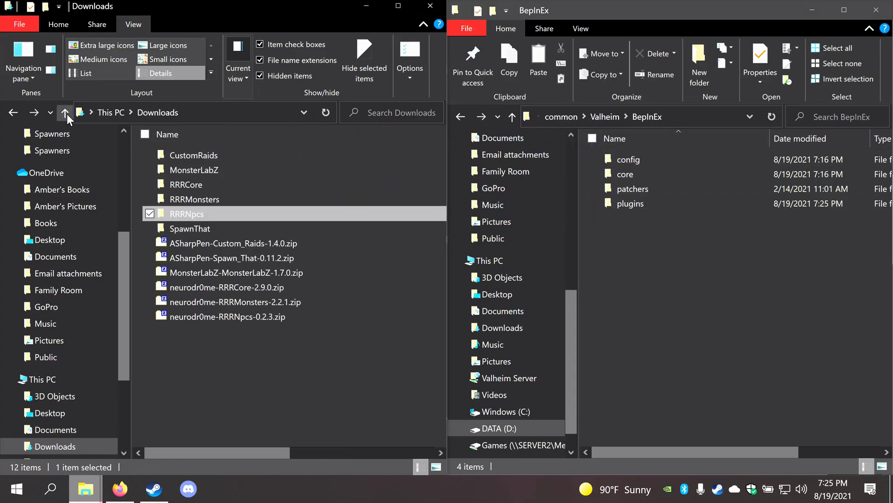
double_click(181, 232)
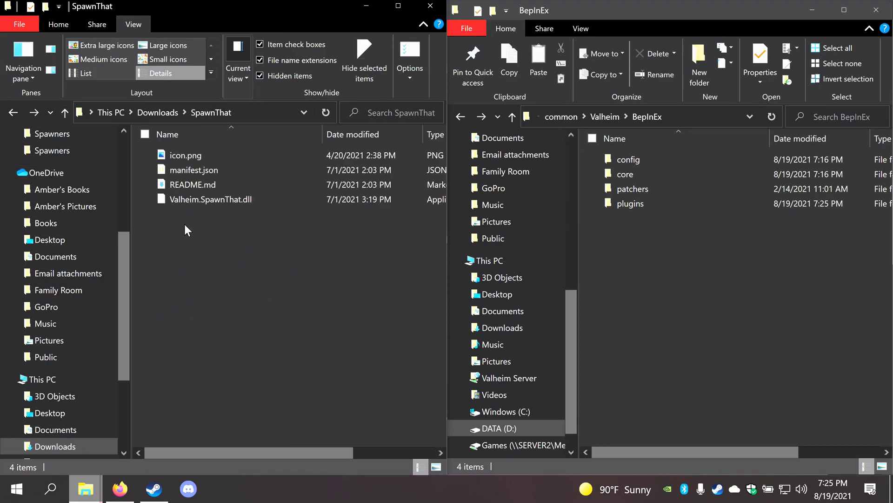
mouse_move(198, 200)
left_mouse_down()
mouse_move(585, 223)
mouse_move(632, 202)
left_mouse_up()
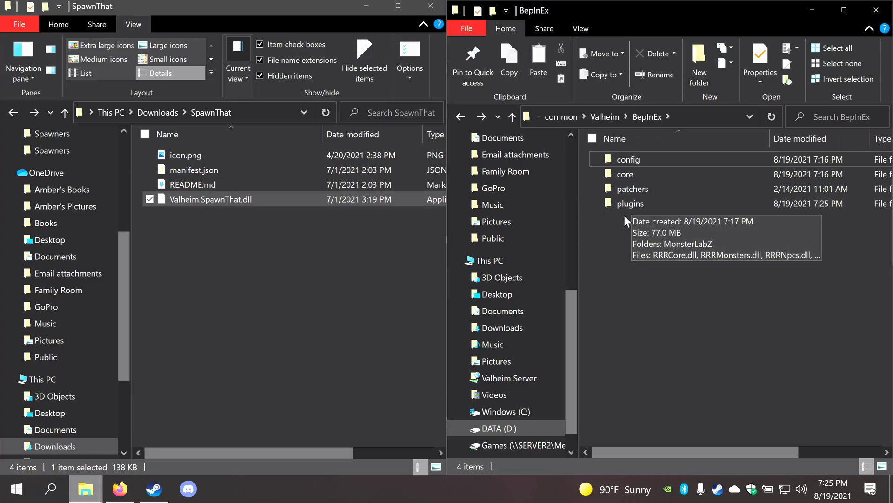
double_click(633, 204)
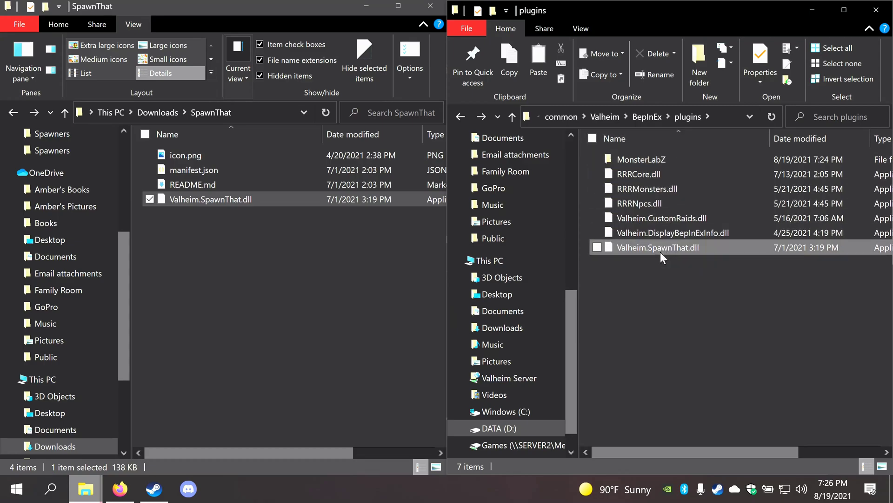
left_click(120, 489)
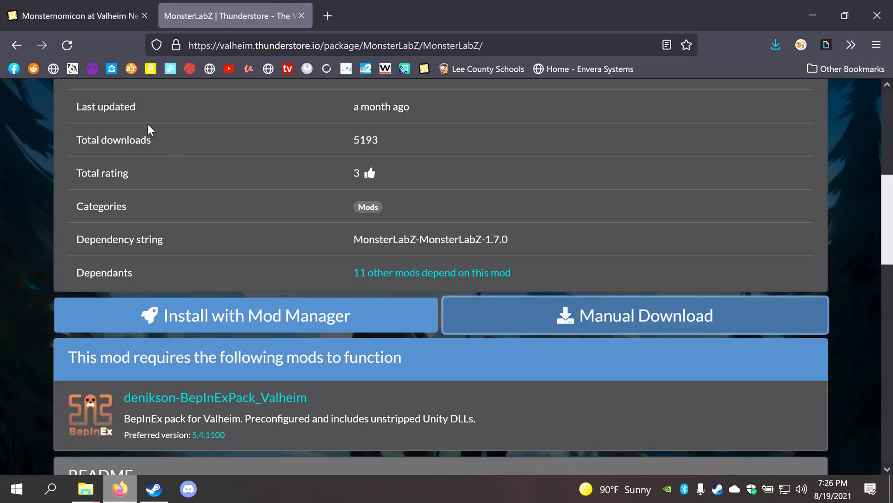
Step: Show the Monsternomicon files on Nexus Mods and scroll down to Main Files
left_click(84, 22)
scroll(273, 194, "up", 5)
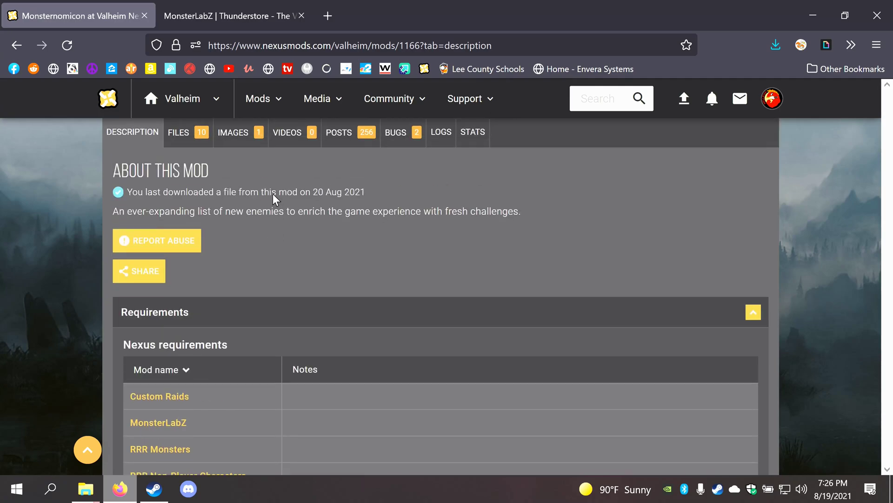
left_click(196, 264)
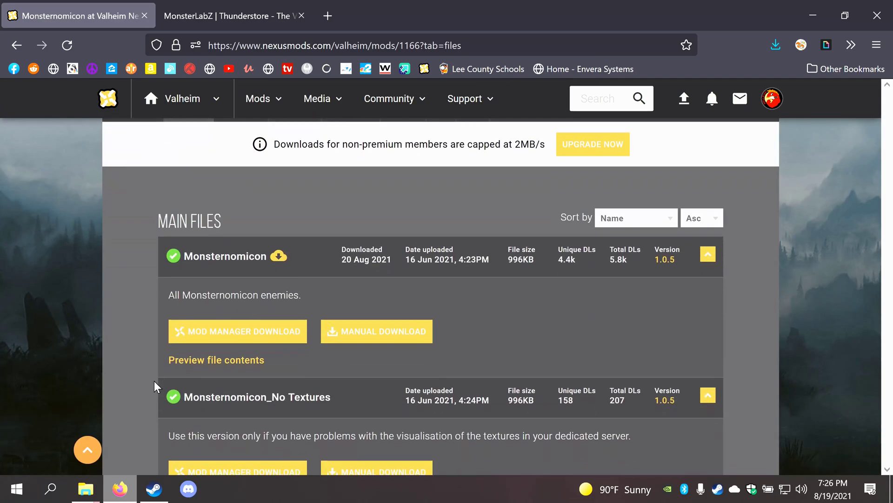
scroll(118, 349, "down", 2)
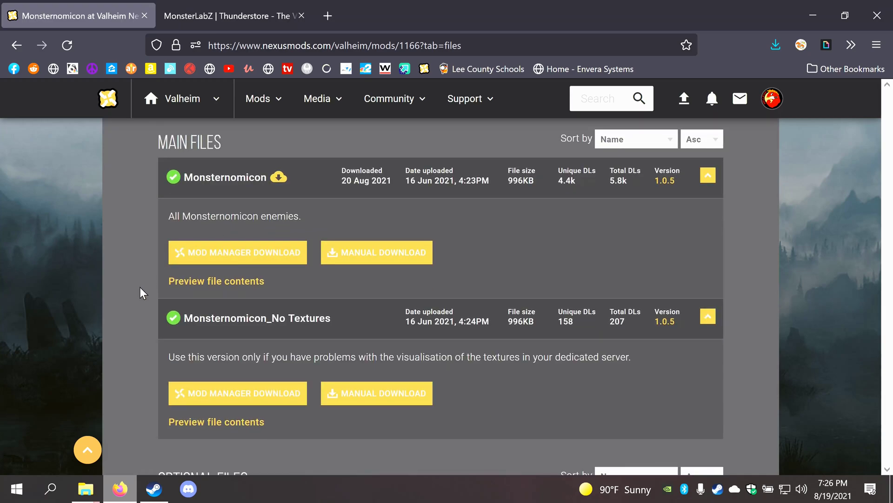
scroll(139, 287, "down", 5)
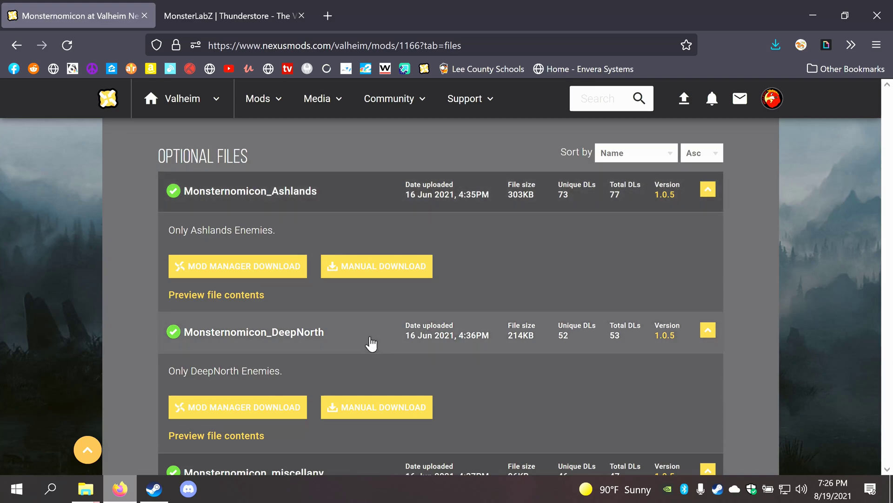
scroll(368, 342, "down", 3)
scroll(365, 340, "down", 3)
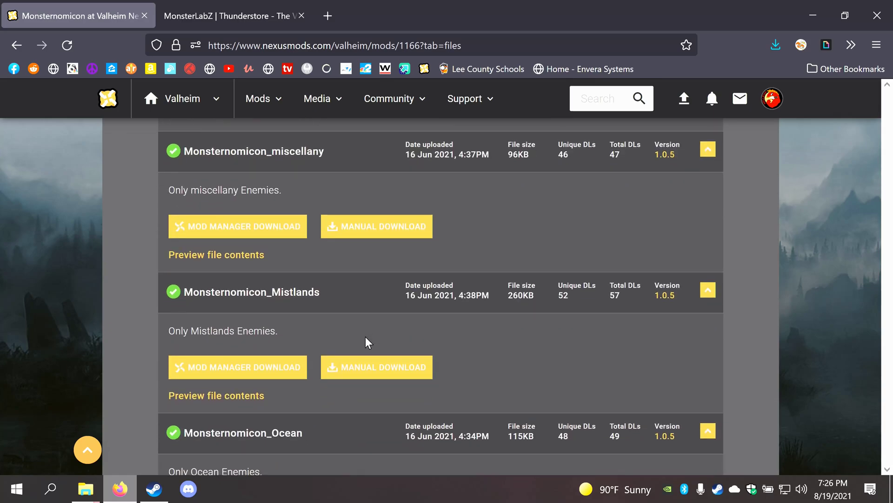
scroll(365, 339, "down", 5)
scroll(364, 342, "up", 8)
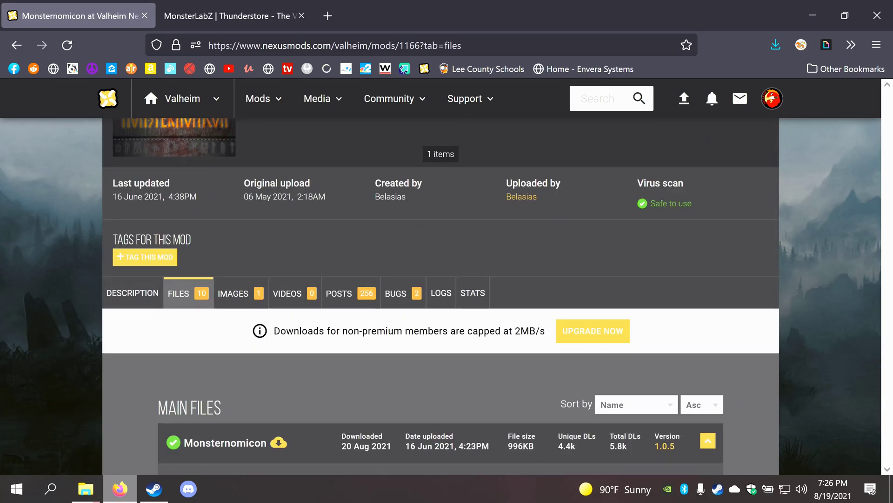
scroll(365, 342, "down", 3)
Step: Start the manual download of the main Monsternomicon file, accepting the required-mods notice
left_click(372, 368)
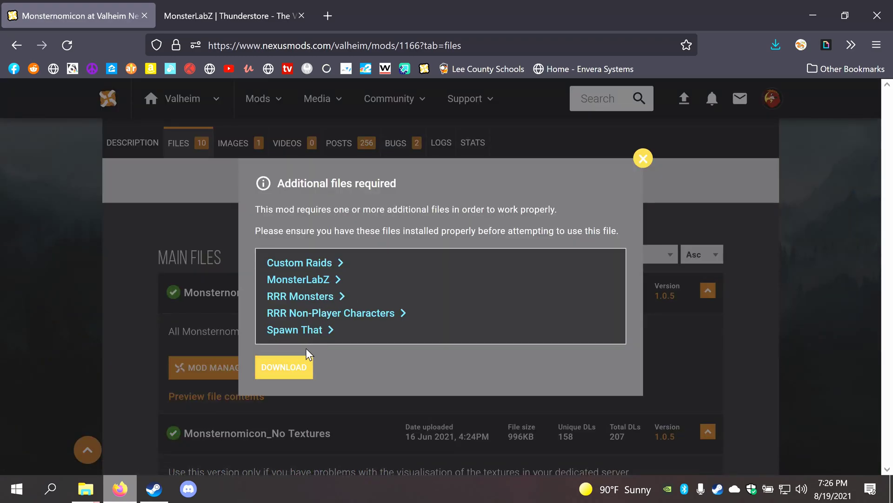
left_click(304, 367)
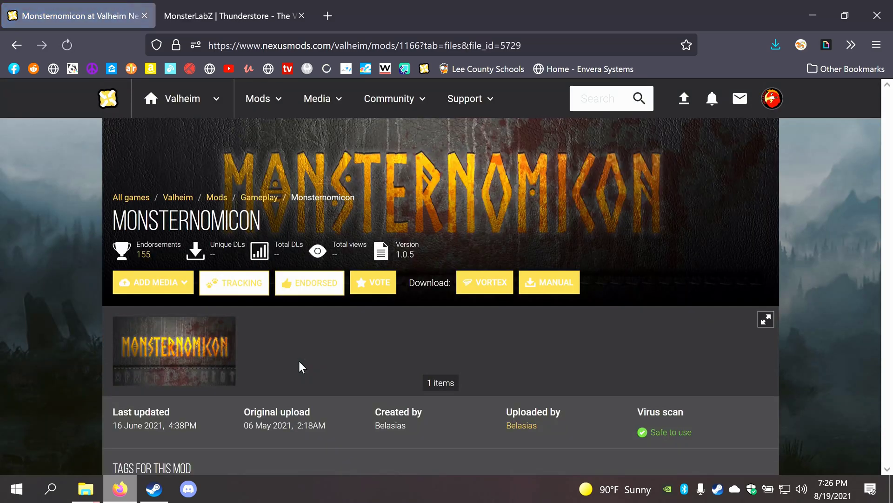
scroll(467, 403, "down", 3)
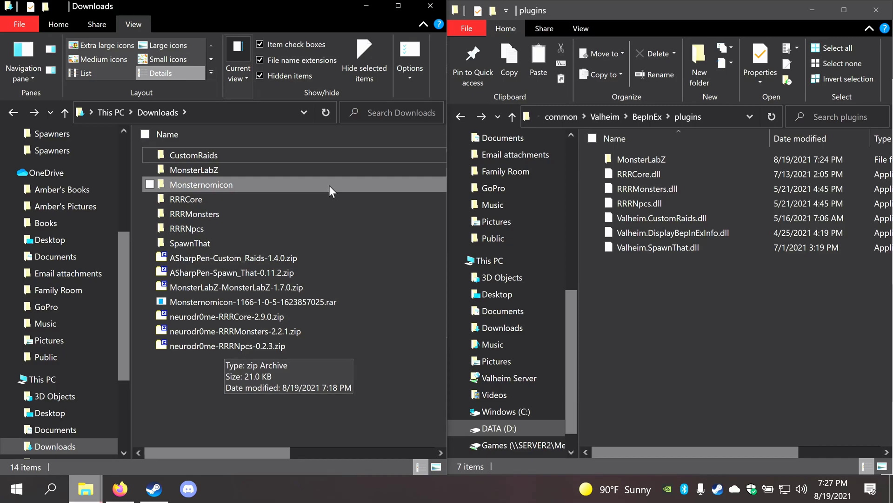
Step: Drag the config folder from Downloads\Monsternomicon into Valheim's BepInEx folder, merging with the existing config
double_click(219, 182)
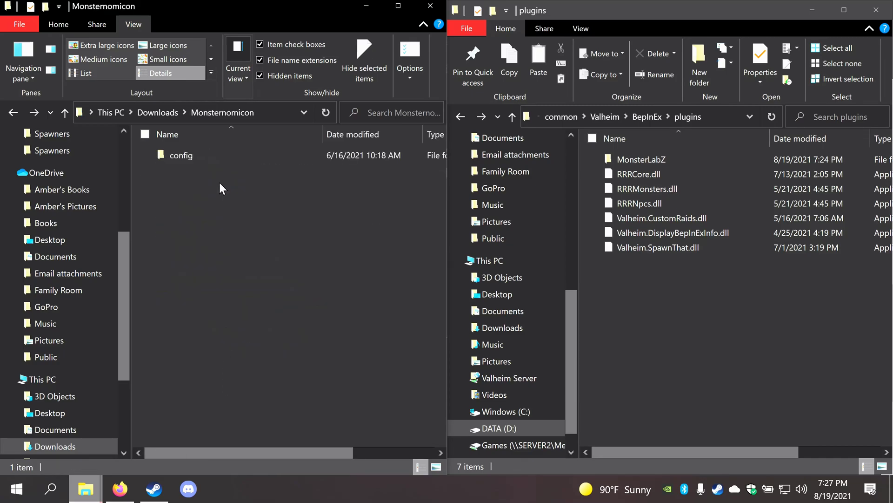
double_click(171, 158)
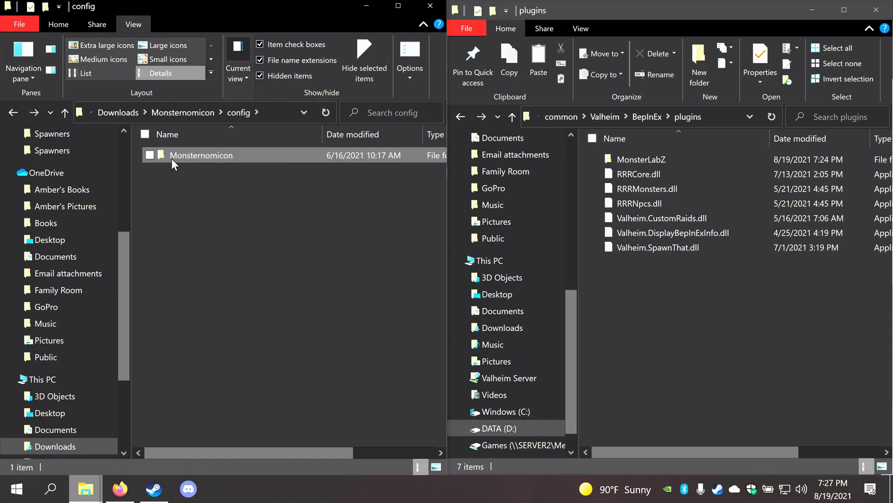
left_click(67, 114)
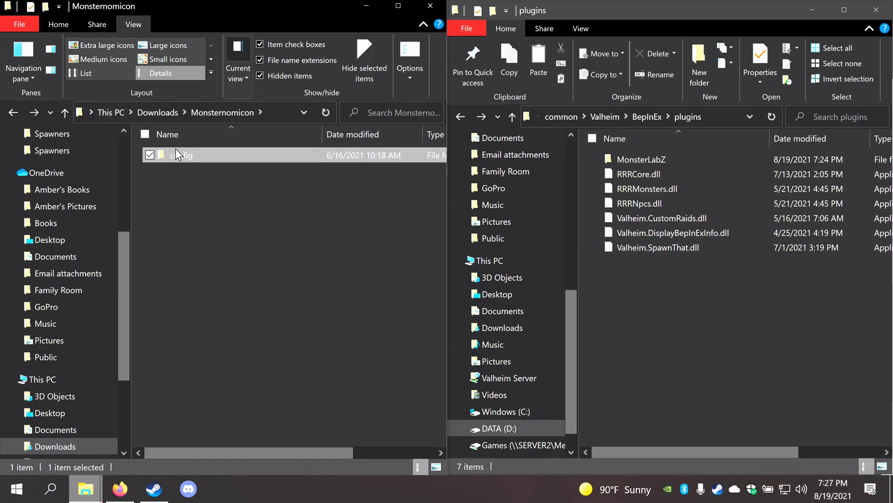
left_click(638, 119)
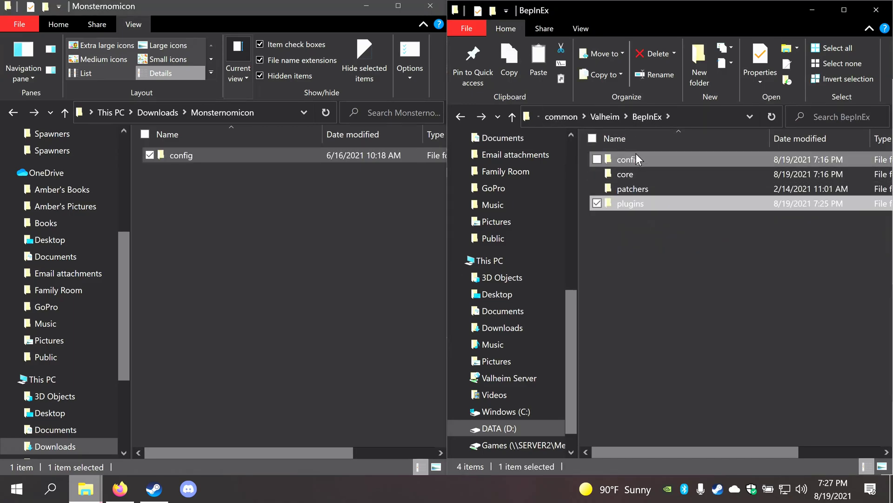
left_click(615, 319)
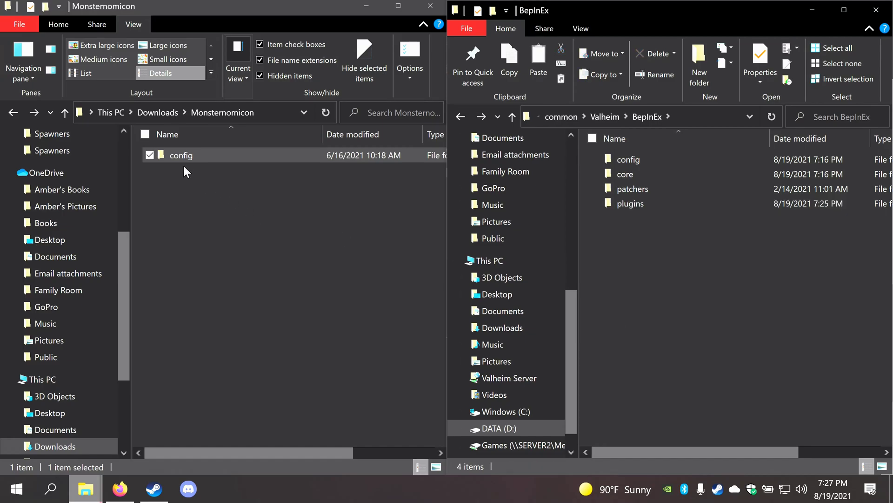
mouse_move(181, 158)
left_mouse_down()
mouse_move(684, 242)
mouse_move(701, 255)
left_mouse_up()
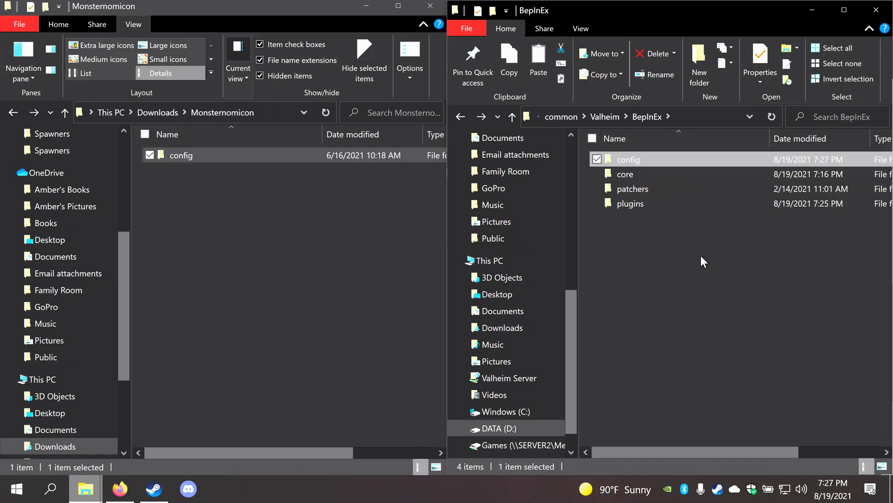
Step: Check that BepInEx\config now holds the Monsternomicon and Monsternomicon_Ashlands configs
double_click(633, 158)
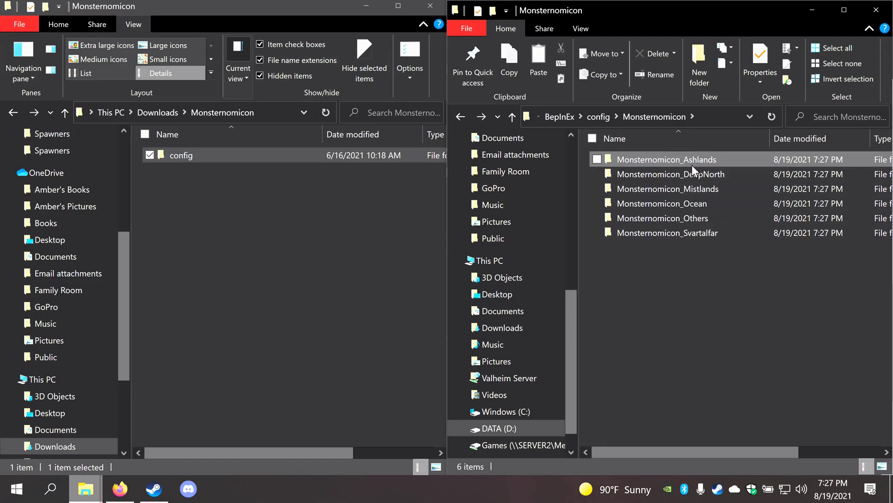
double_click(692, 164)
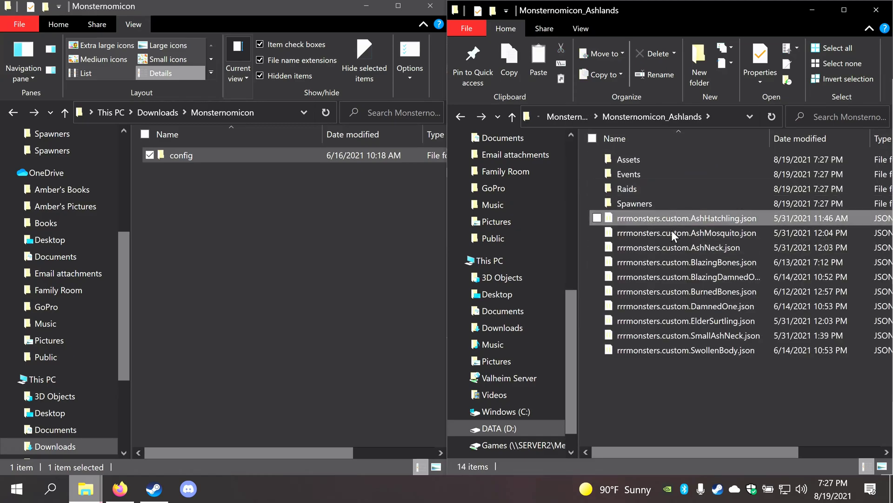
left_click(511, 118)
left_click(512, 117)
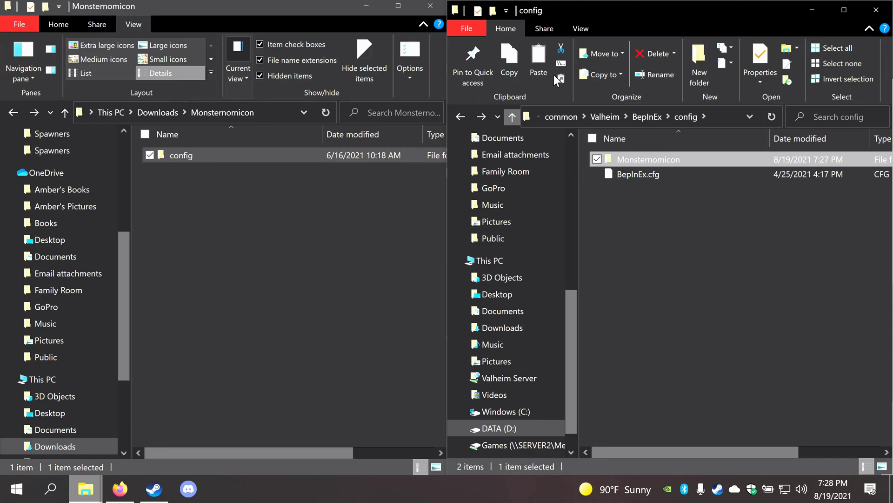
left_click(511, 119)
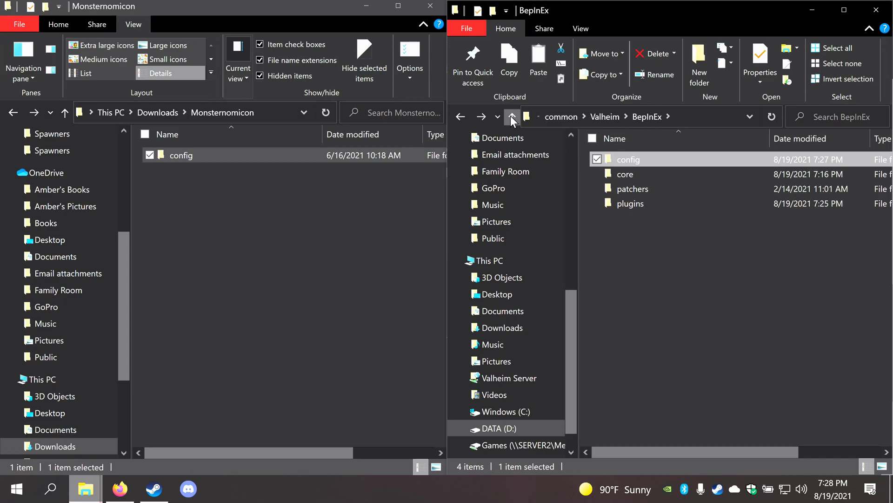
Step: Review the installed mods in BepInEx\plugins and the config folder, then go up to the Valheim folder
double_click(629, 205)
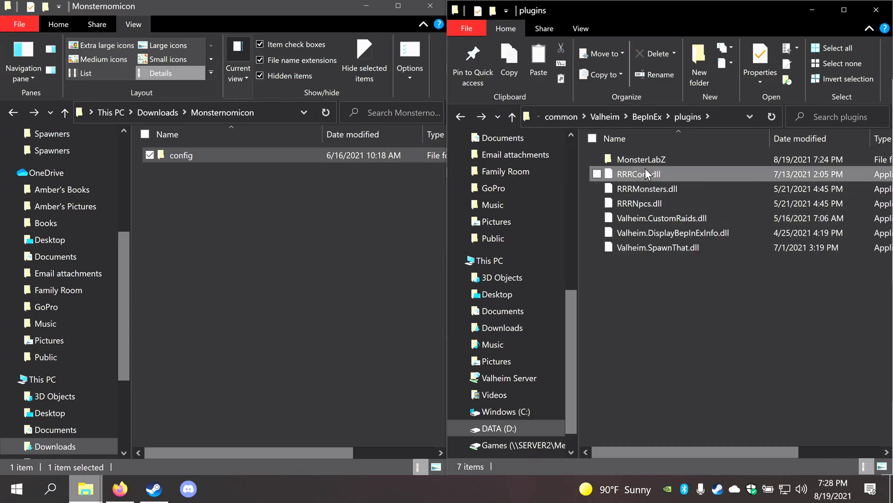
left_click(513, 123)
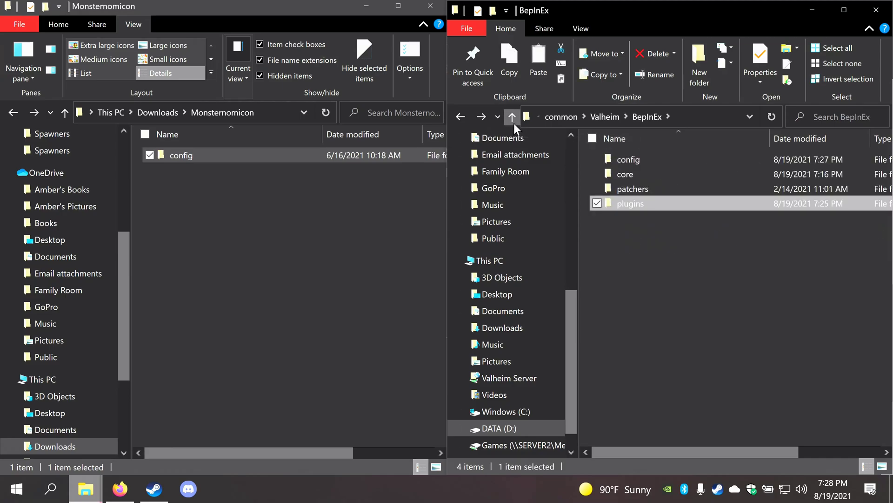
double_click(626, 158)
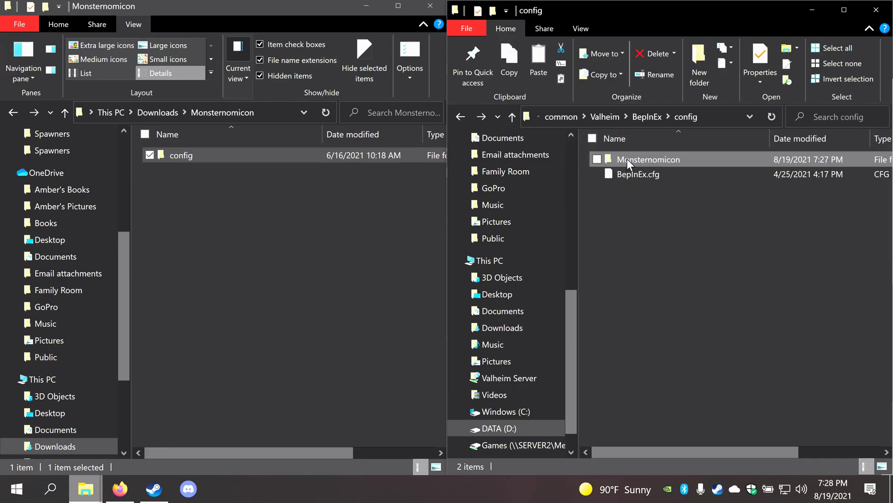
left_click(511, 116)
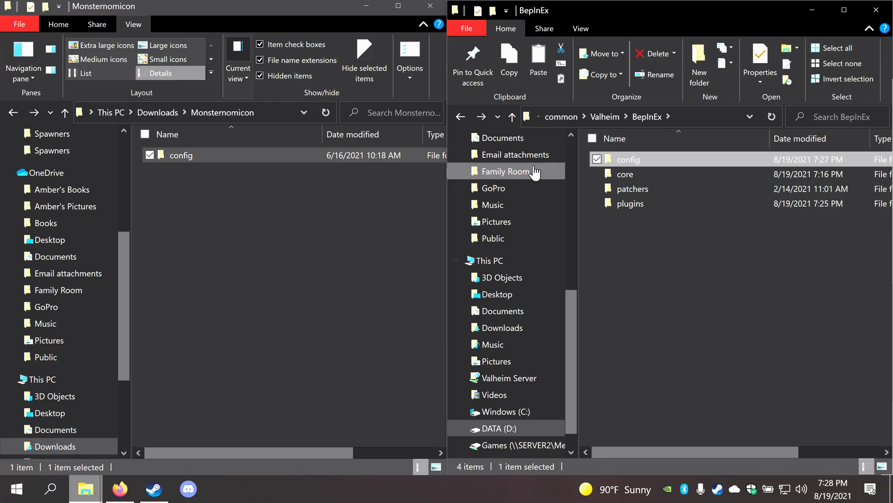
left_click(511, 117)
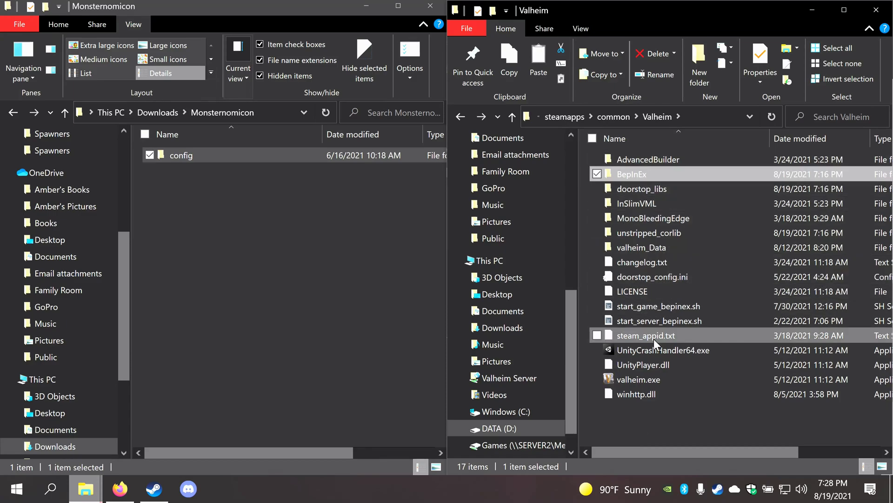
left_click(644, 403)
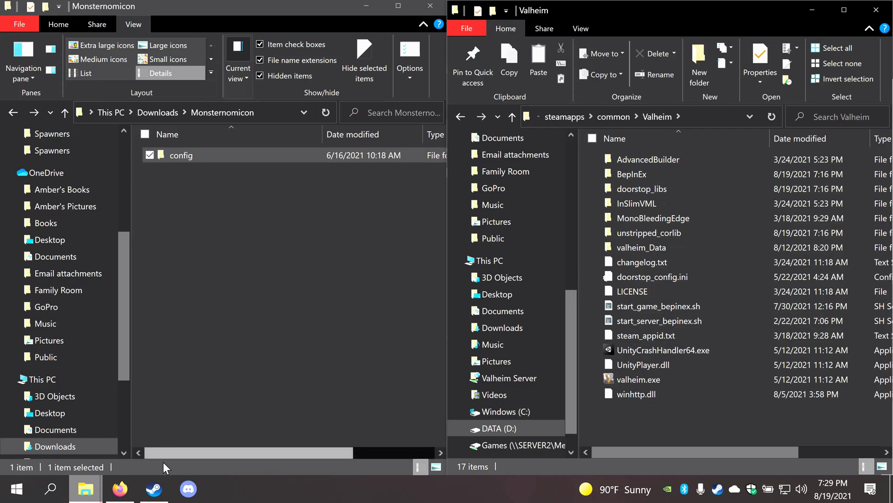
Step: Launch Valheim from the Steam library with the standard Play Valheim option, not Vulkan
left_click(156, 491)
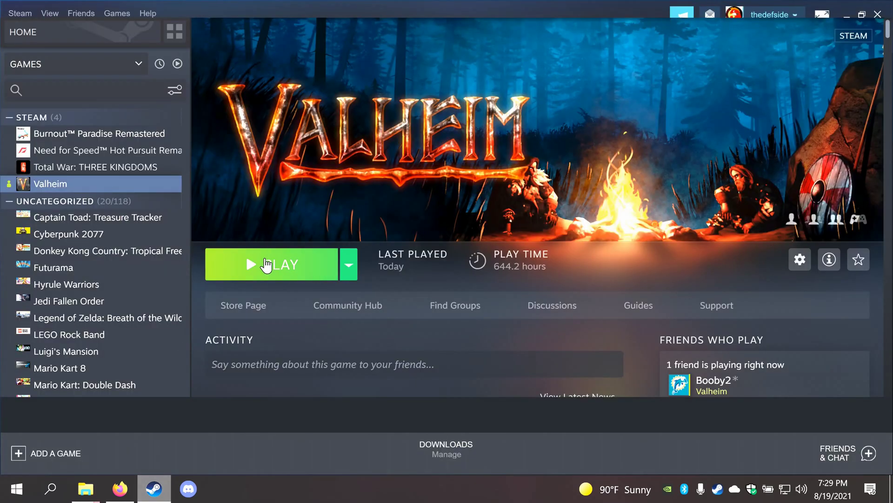
left_click(265, 266)
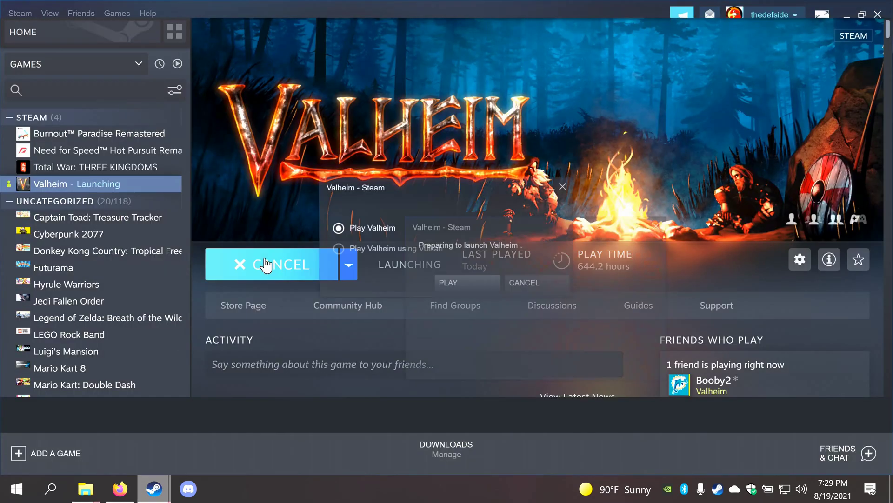
left_click(464, 282)
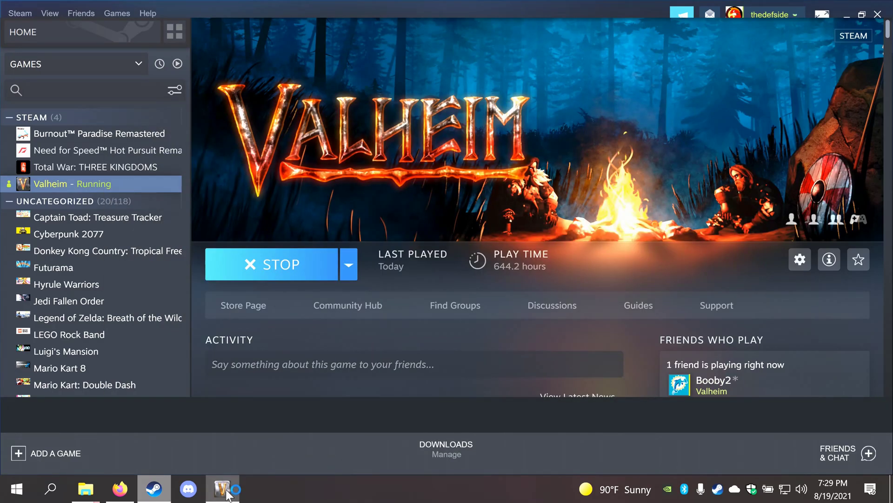
Step: Bring forward the BepInEx console showing the preloader starting for Valheim
mouse_move(222, 488)
left_click(178, 436)
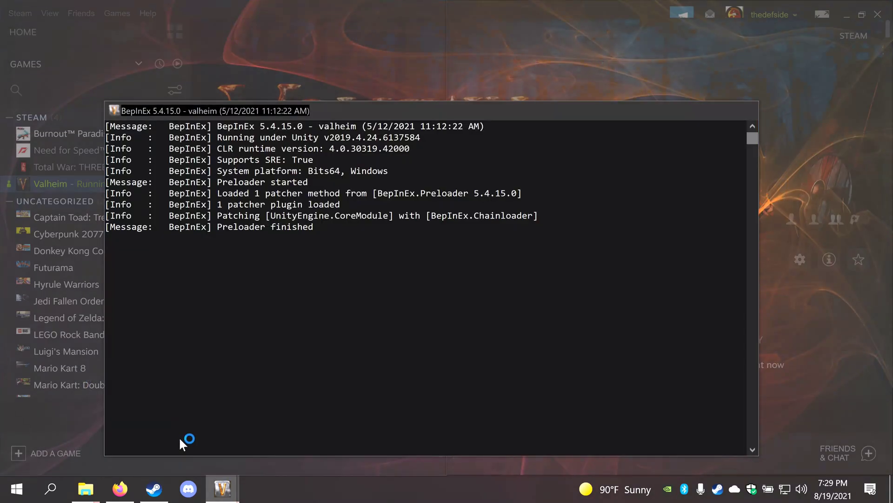